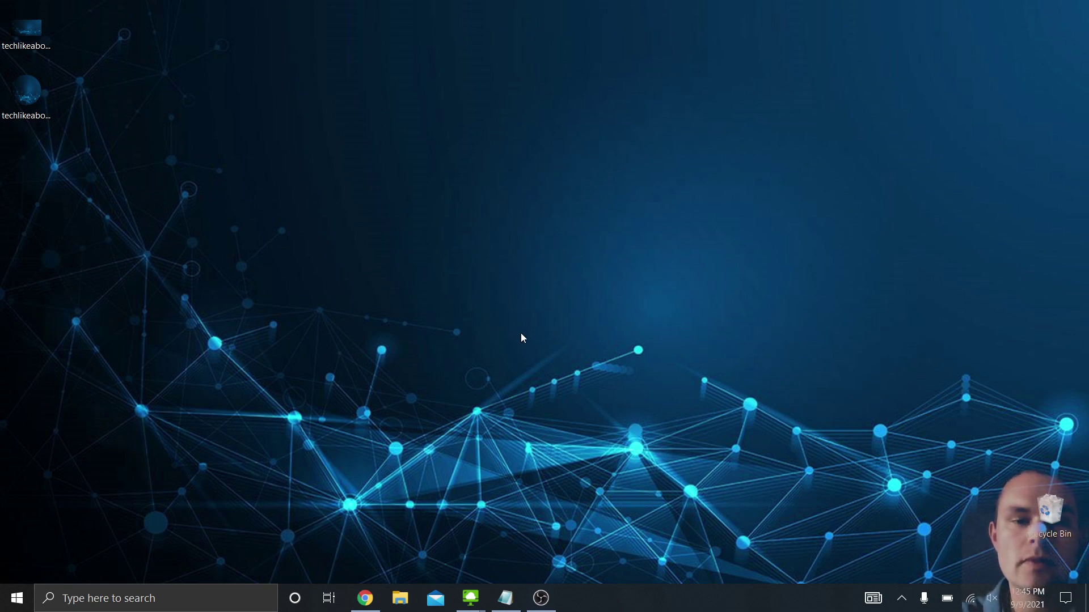
Launch Task Manager with Ctrl+Shift+Esc to see the Processes tab
{"action": "key", "text": "ctrl+shift+Escape"}
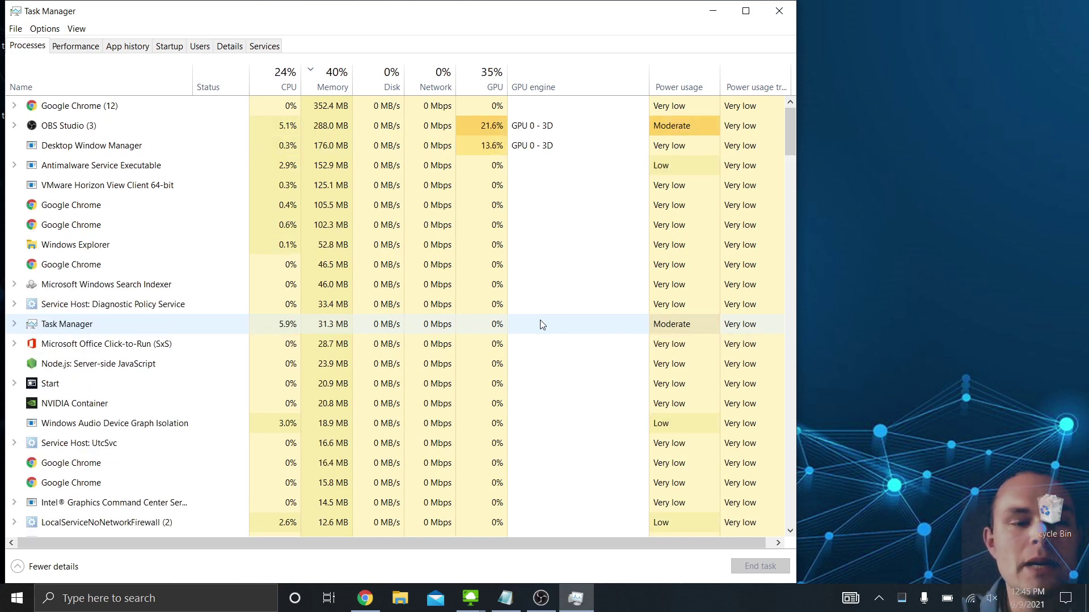
Switch to Fewer details and move the Task Manager window down and right
{"action": "left_click", "coordinate": [32, 567]}
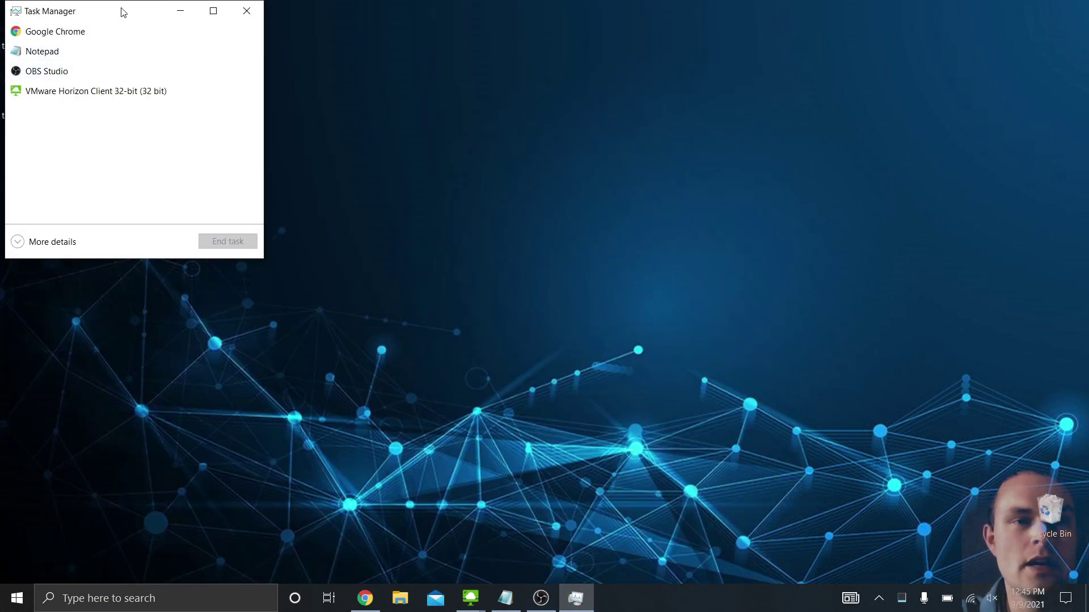
{"action": "left_click_drag", "start_coordinate": [123, 12], "coordinate": [265, 54]}
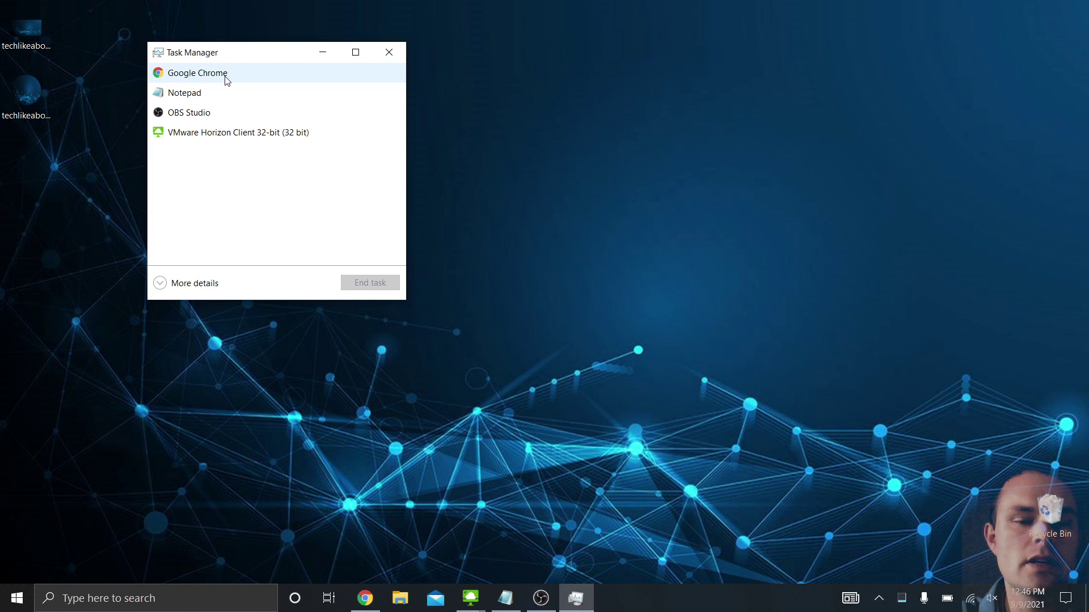
{"action": "mouse_move", "coordinate": [465, 596]}
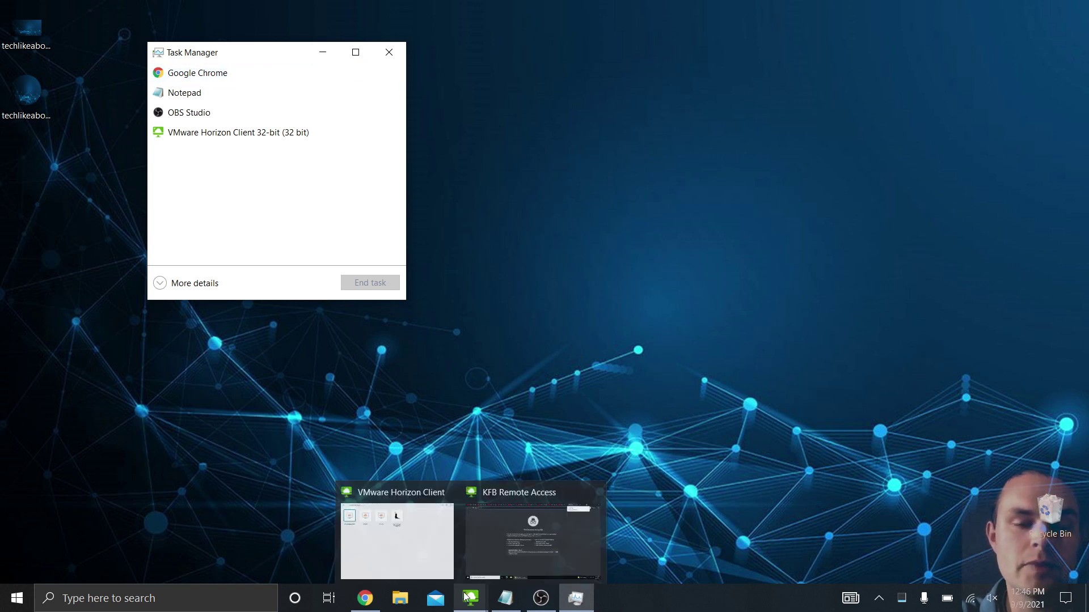
{"action": "mouse_move", "coordinate": [536, 597]}
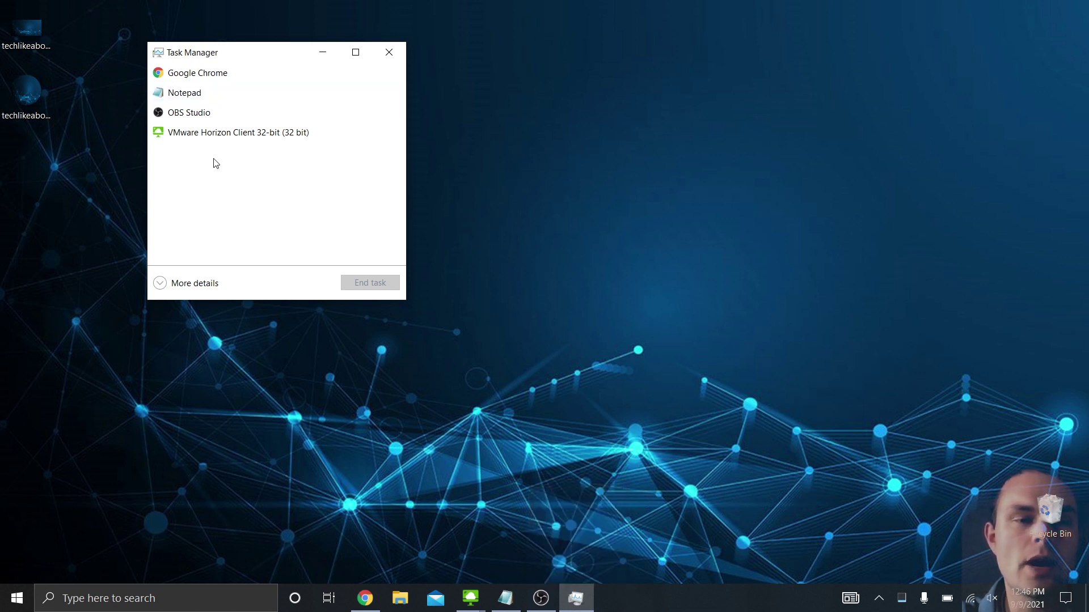
Select Google Chrome in the app list and bring up its context menu
{"action": "left_click", "coordinate": [220, 80]}
{"action": "right_click", "coordinate": [220, 80]}
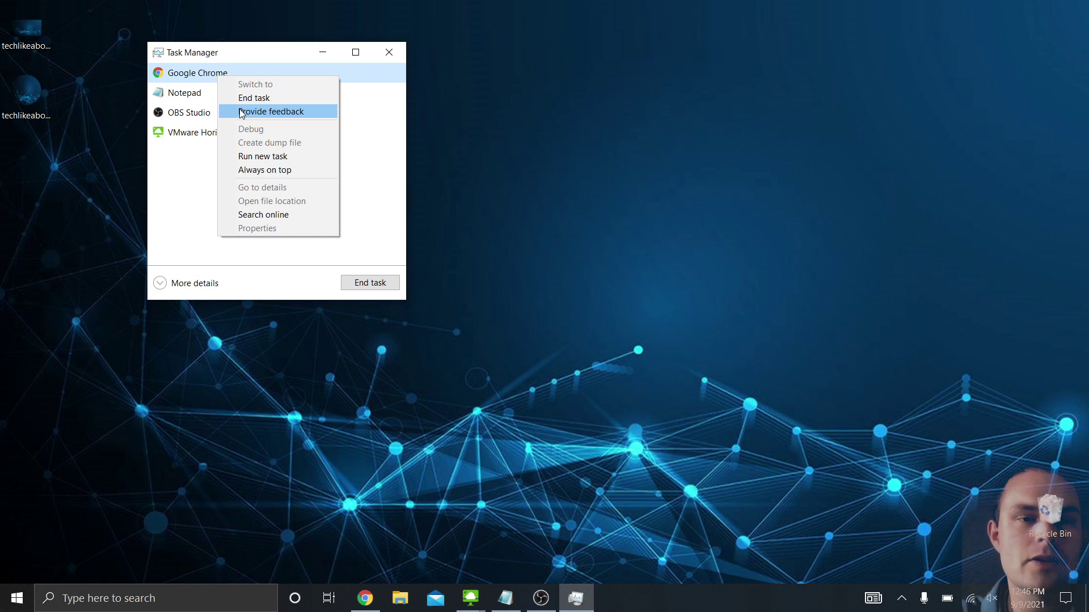
Run cmd.exe as a new task through the Run new task dialog
{"action": "left_click", "coordinate": [247, 156]}
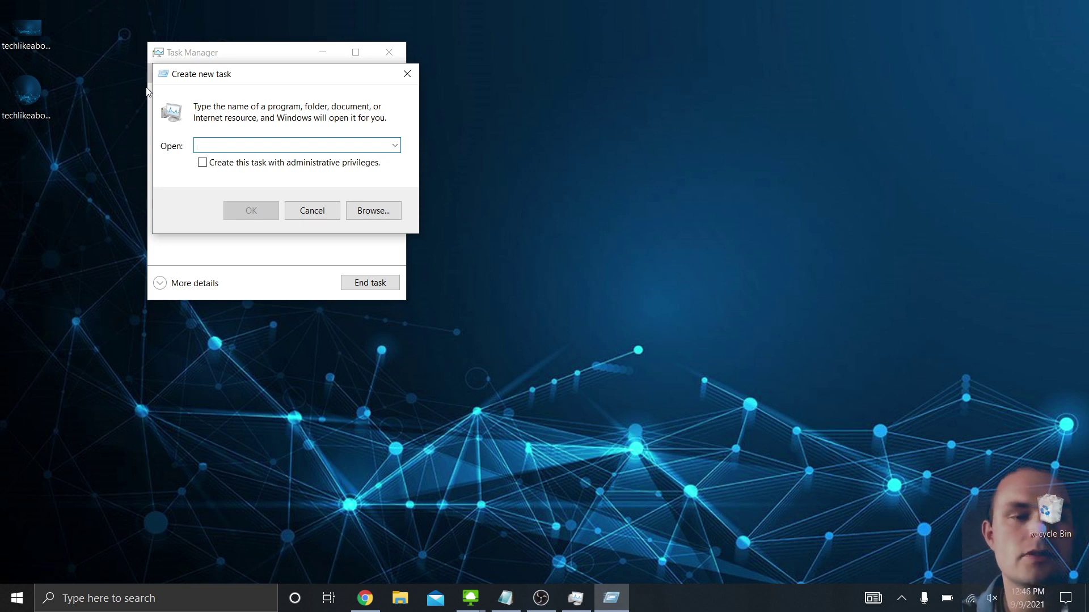
{"action": "type", "text": "cmd.exe"}
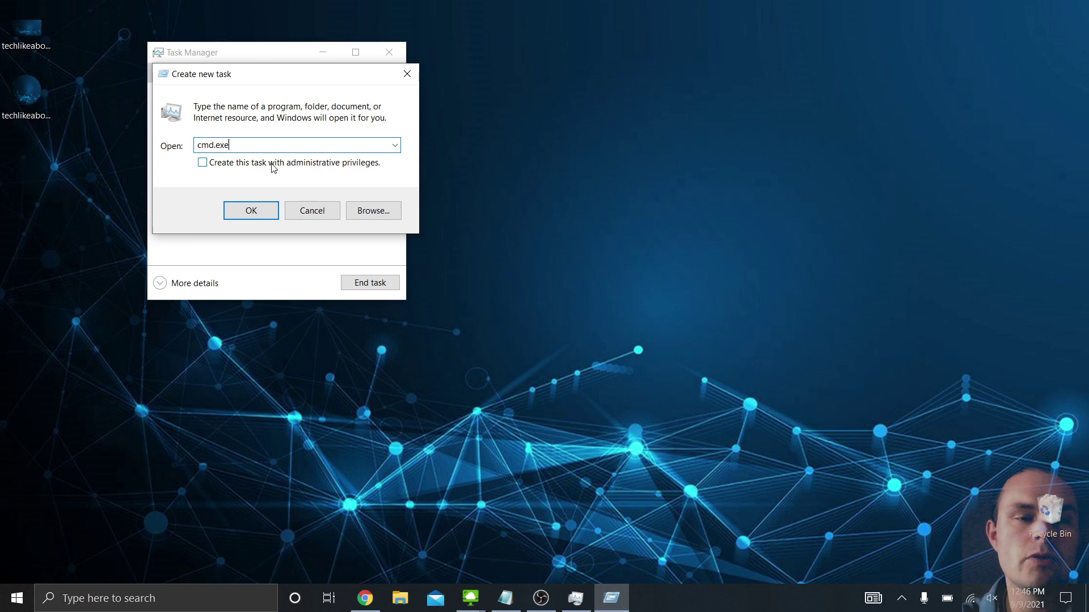
{"action": "left_click", "coordinate": [238, 213]}
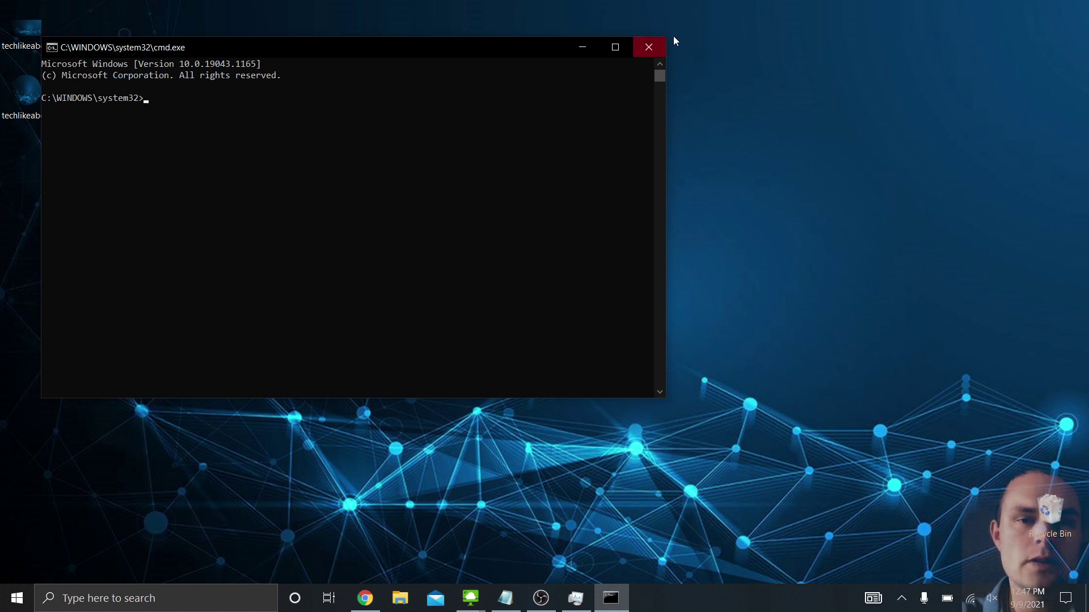
Close Command Prompt, switch Task Manager to More details, and maximize it
{"action": "left_click", "coordinate": [662, 47]}
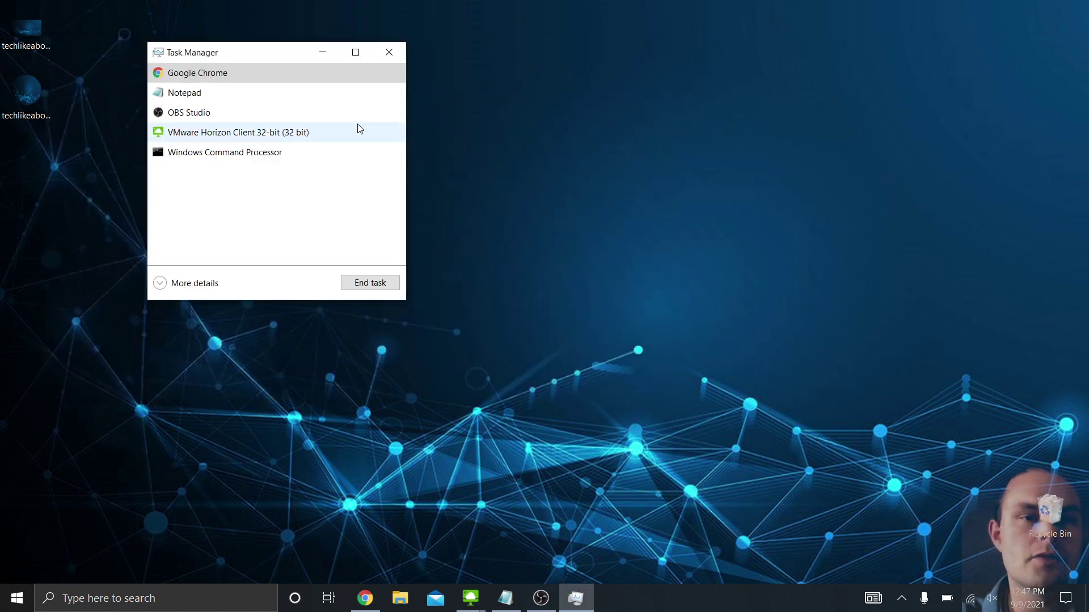
{"action": "left_click", "coordinate": [165, 283]}
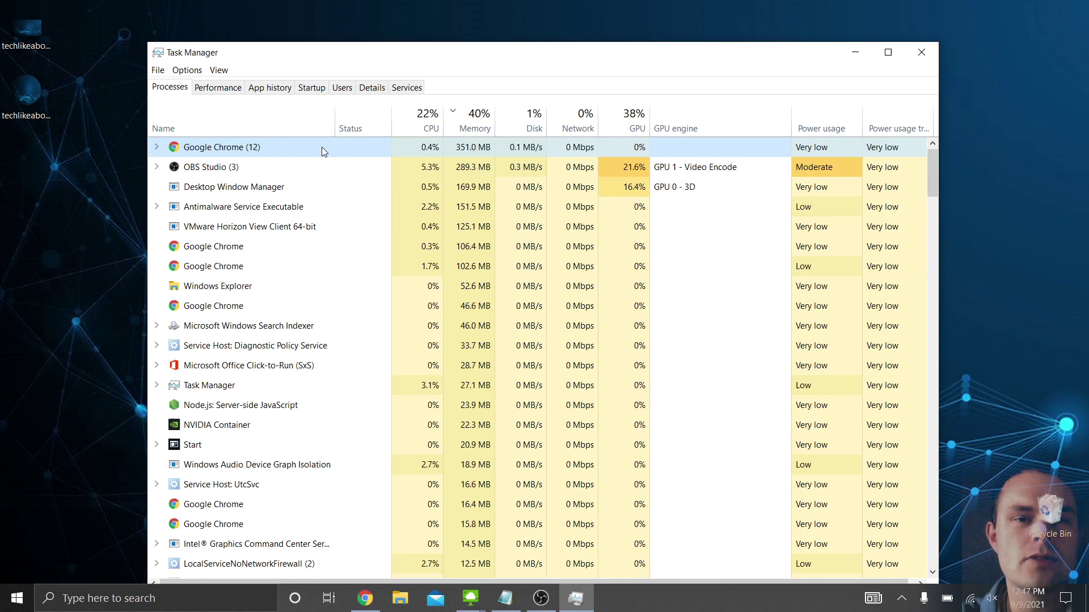
{"action": "left_click_drag", "start_coordinate": [498, 58], "coordinate": [439, 31]}
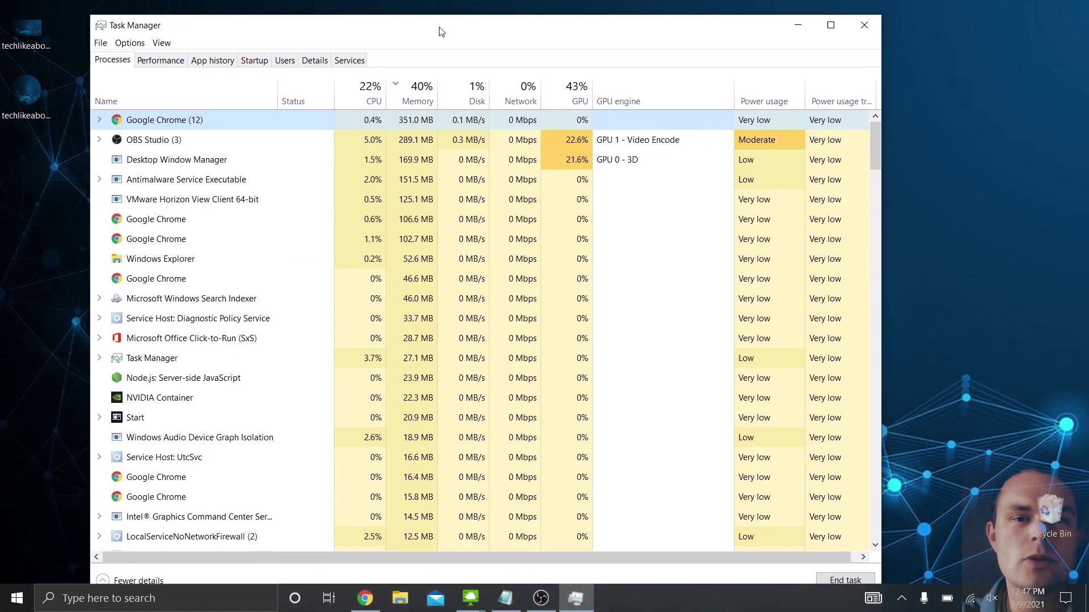
{"action": "left_click", "coordinate": [825, 26]}
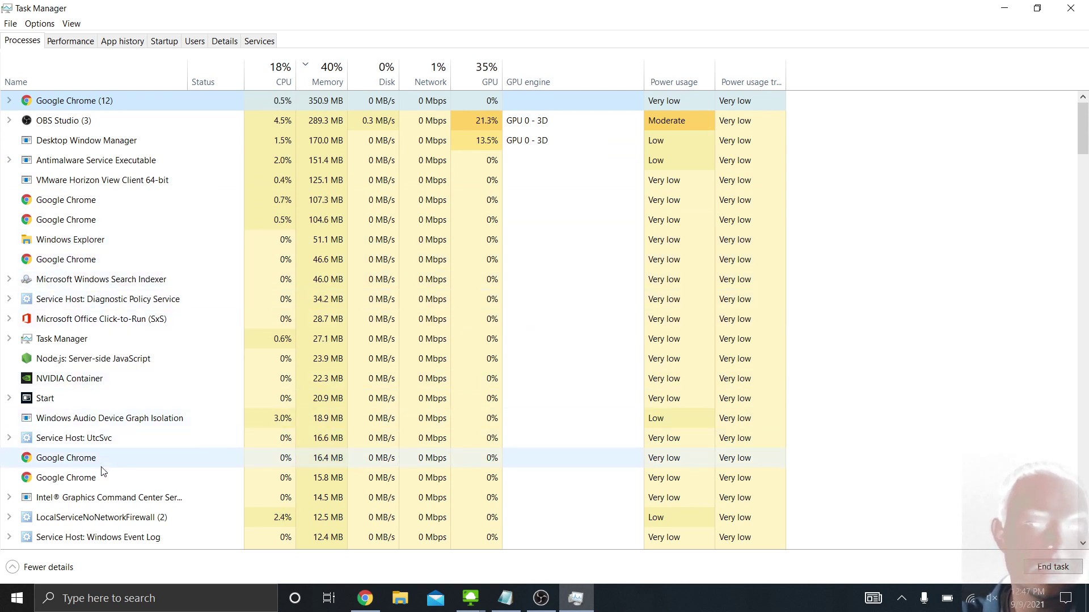
{"action": "scroll", "coordinate": [100, 482], "scroll_direction": "down", "scroll_amount": 5}
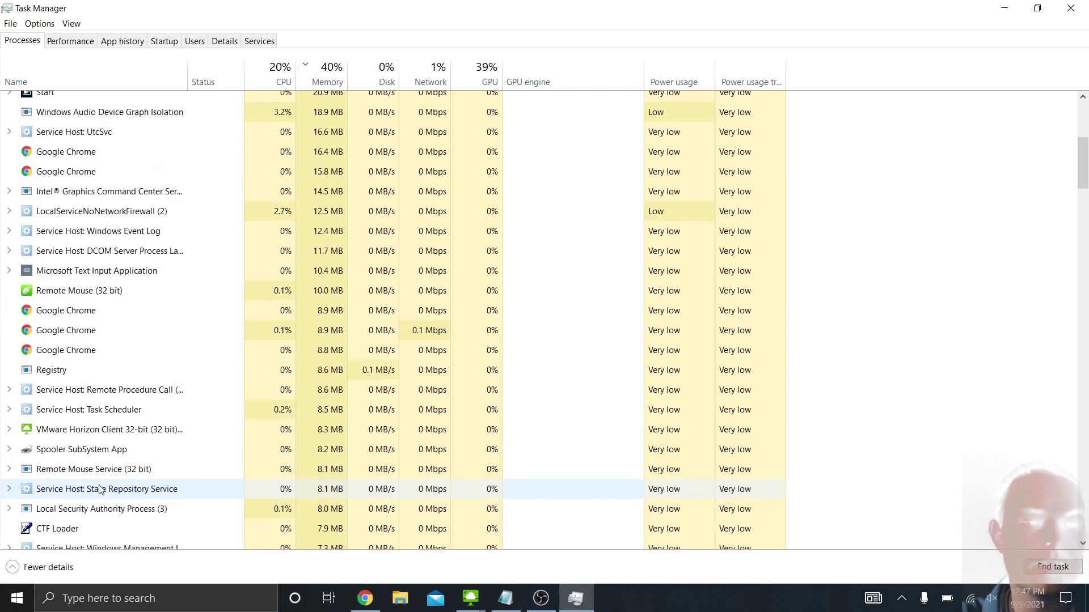
{"action": "scroll", "coordinate": [100, 489], "scroll_direction": "down", "scroll_amount": 2}
{"action": "scroll", "coordinate": [100, 489], "scroll_direction": "down", "scroll_amount": 3}
{"action": "scroll", "coordinate": [100, 489], "scroll_direction": "down", "scroll_amount": 12}
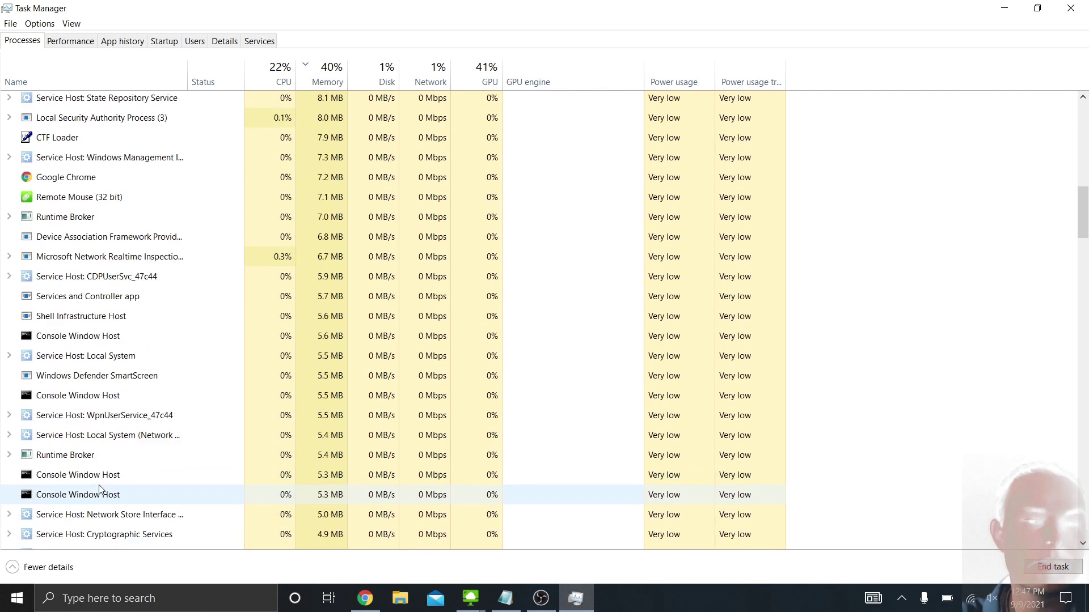
{"action": "scroll", "coordinate": [100, 489], "scroll_direction": "down", "scroll_amount": 14}
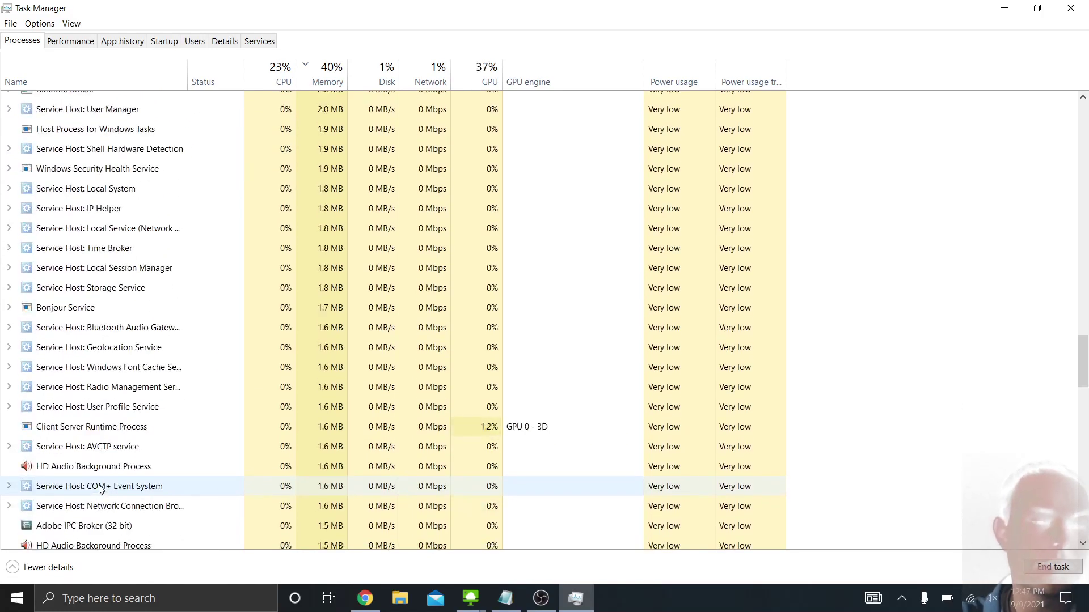
{"action": "scroll", "coordinate": [99, 489], "scroll_direction": "down", "scroll_amount": 4}
{"action": "scroll", "coordinate": [100, 489], "scroll_direction": "down", "scroll_amount": 19}
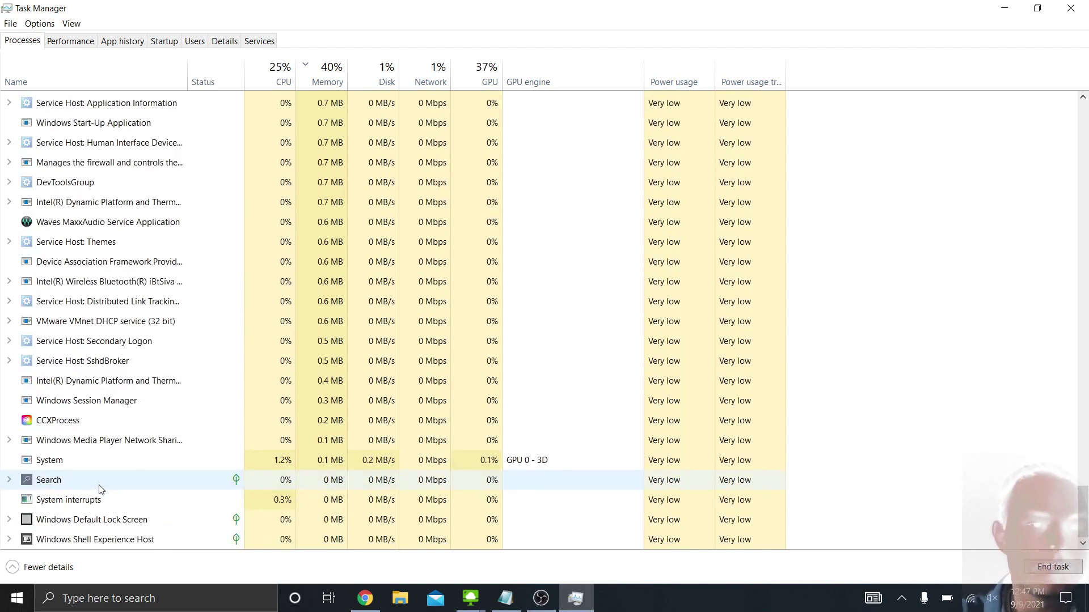
{"action": "scroll", "coordinate": [100, 489], "scroll_direction": "up", "scroll_amount": 20}
{"action": "scroll", "coordinate": [99, 489], "scroll_direction": "up", "scroll_amount": 8}
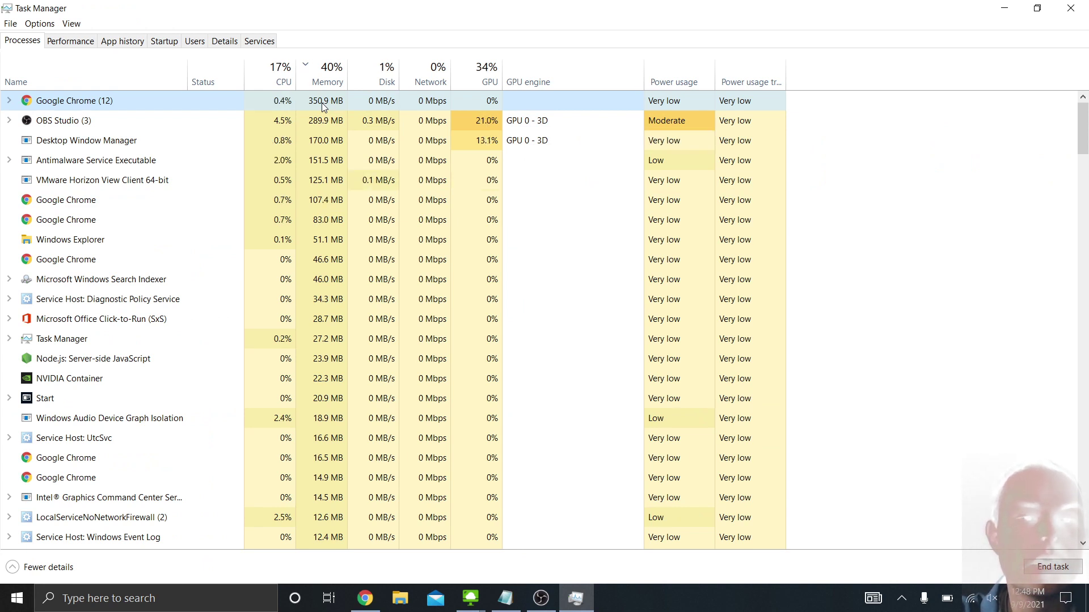
Check Google Chrome's context menu, then sort processes by Name, Z to A
{"action": "right_click", "coordinate": [70, 107]}
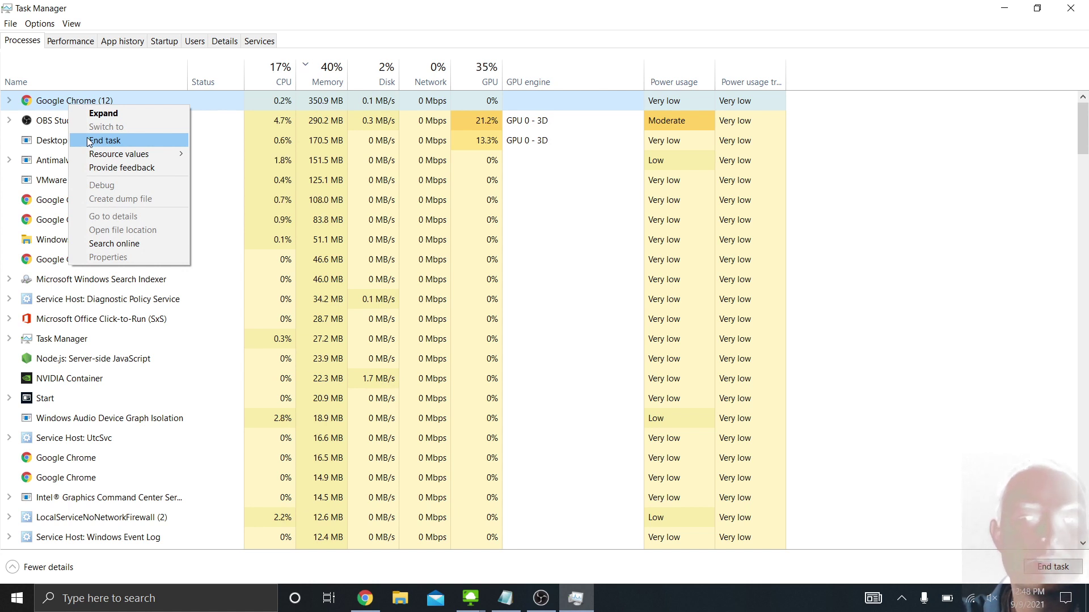
{"action": "left_click", "coordinate": [69, 85]}
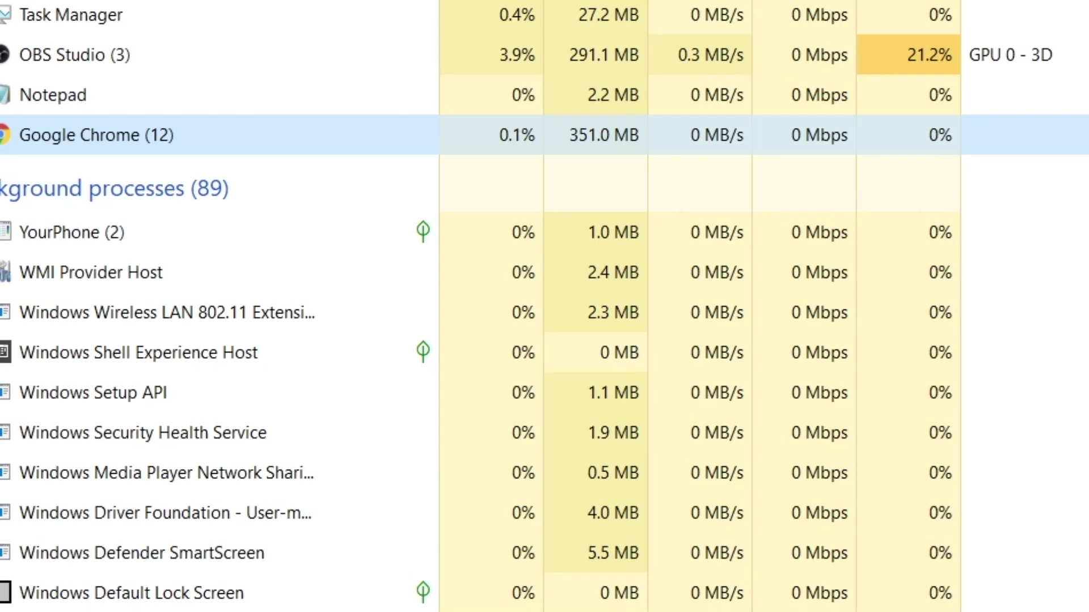
Set Resource values > Memory to Percents via a Chrome child process, then collapse Google Chrome (12)
{"action": "left_click", "coordinate": [2, 135]}
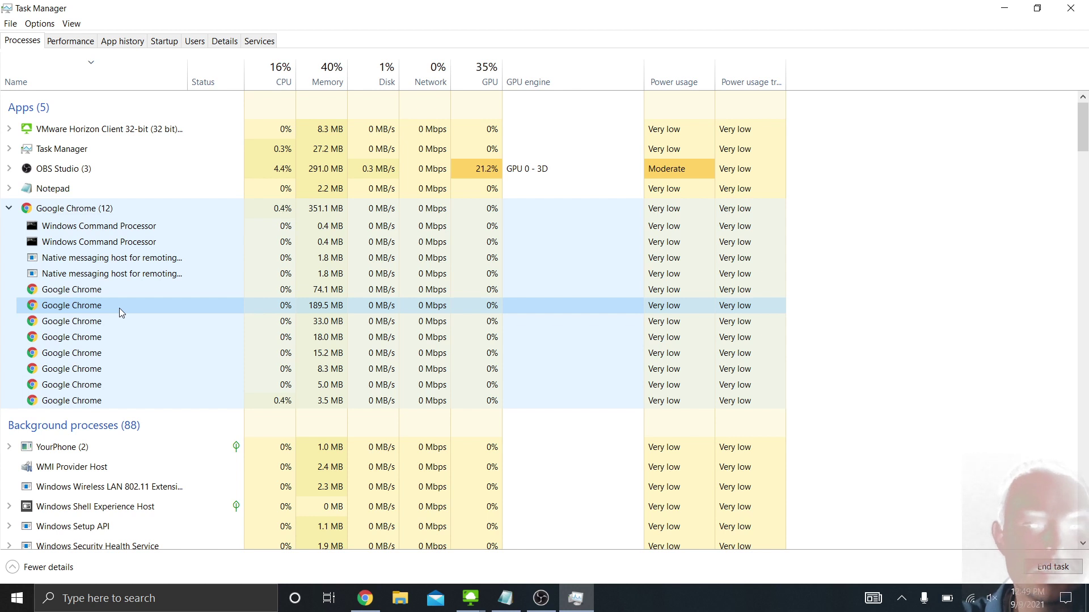
{"action": "right_click", "coordinate": [69, 304]}
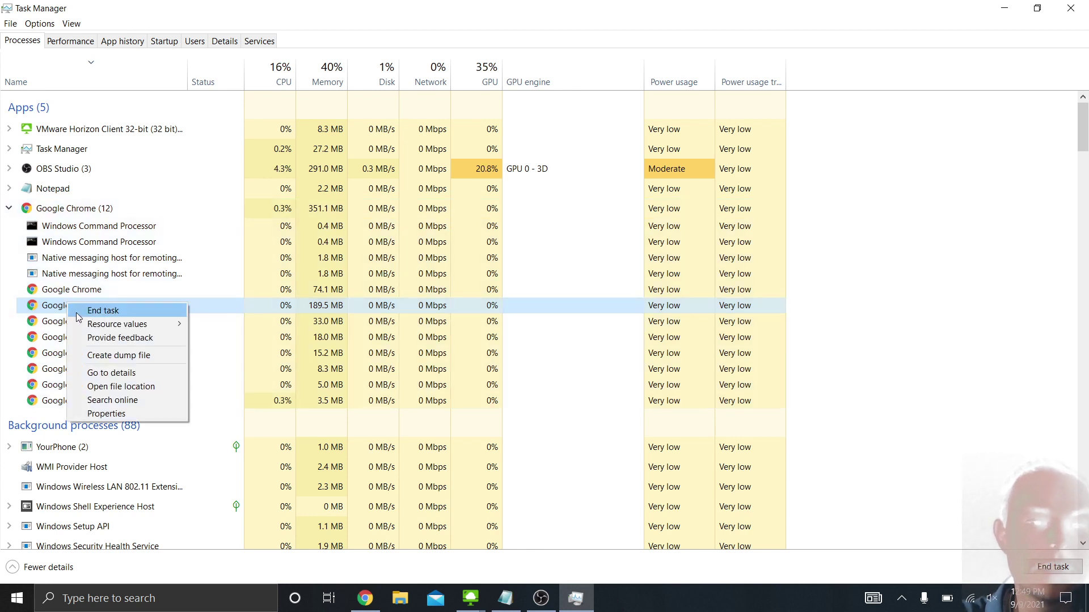
{"action": "mouse_move", "coordinate": [78, 326]}
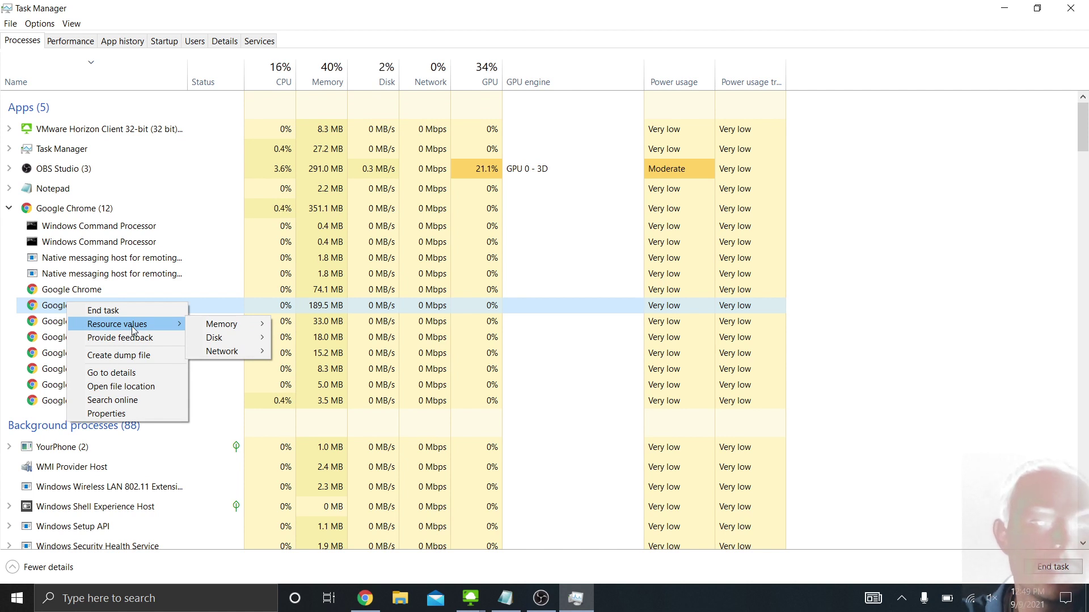
{"action": "mouse_move", "coordinate": [228, 329]}
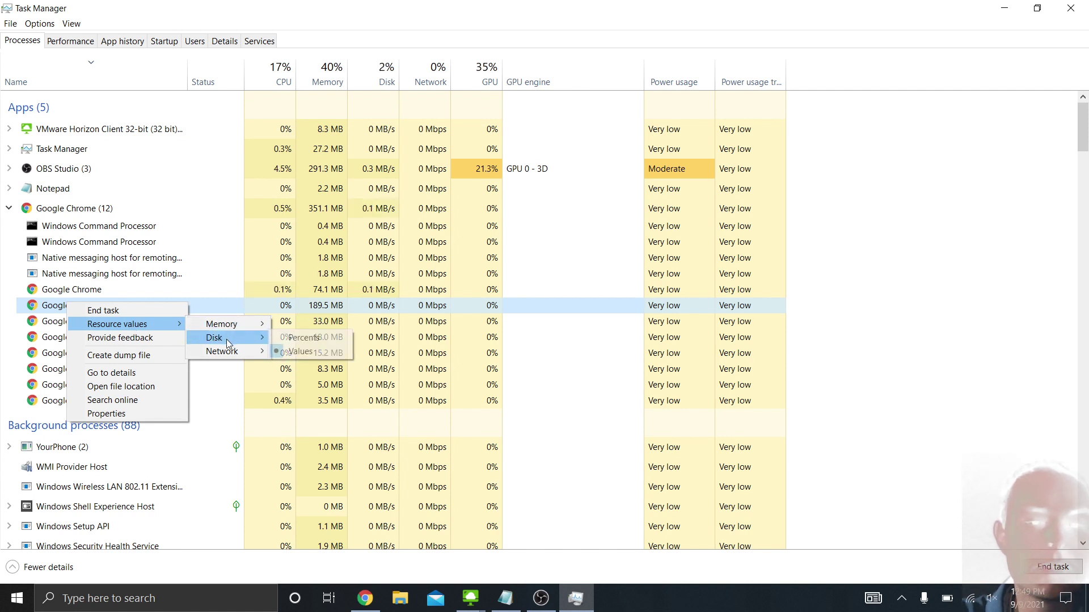
{"action": "mouse_move", "coordinate": [226, 352]}
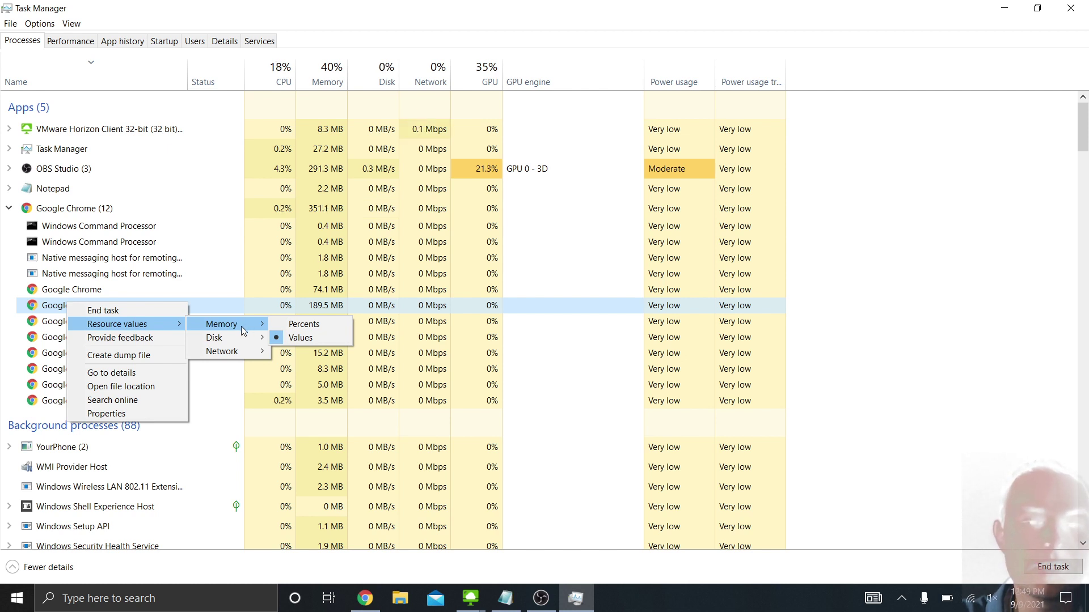
{"action": "left_click", "coordinate": [292, 328]}
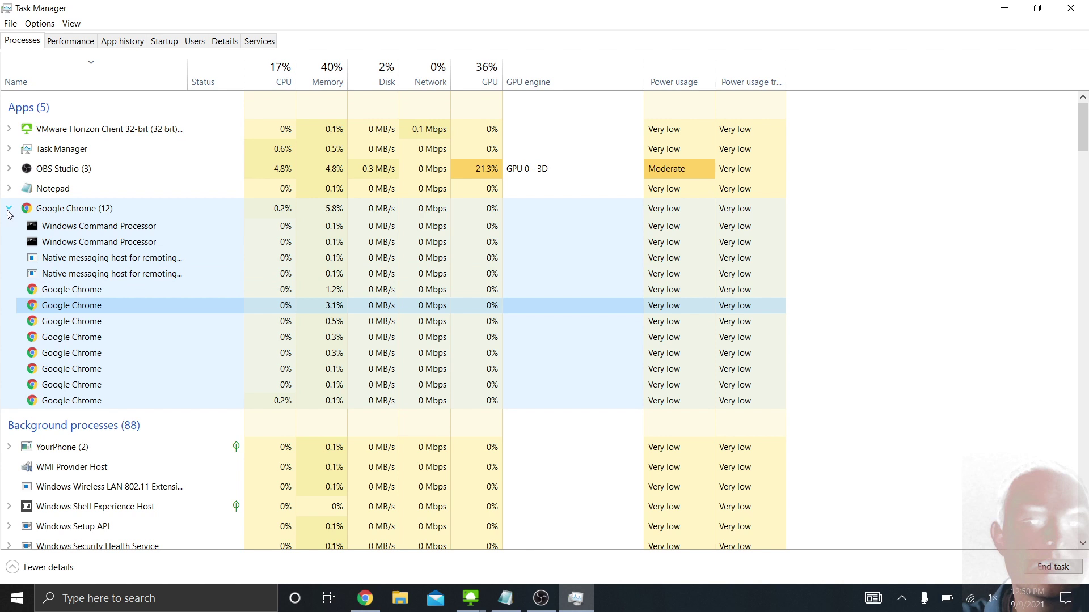
{"action": "left_click", "coordinate": [9, 209]}
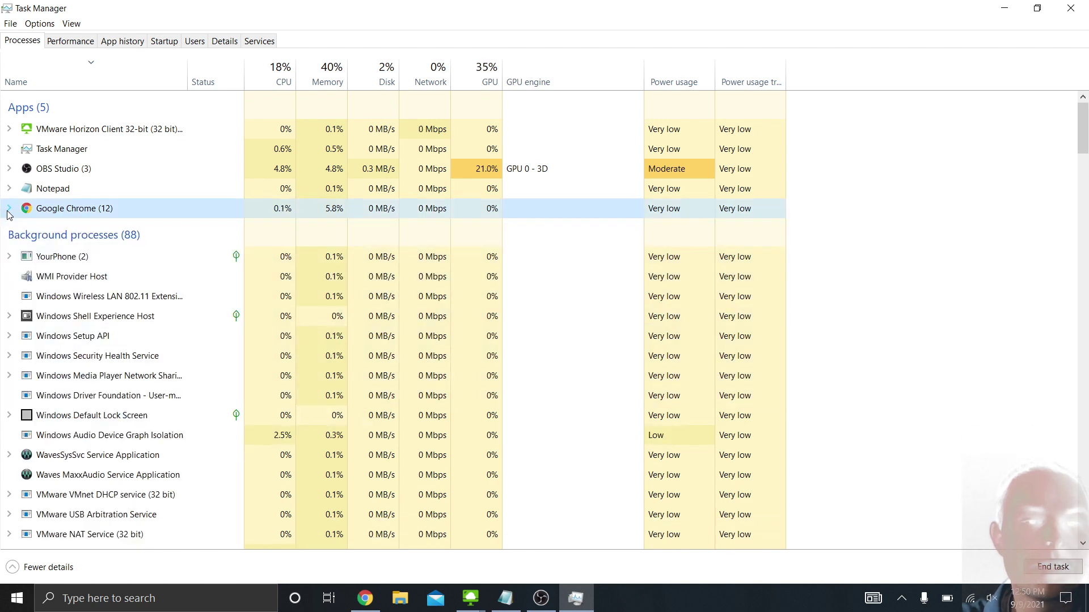
Sort processes by CPU, highest first, putting OBS Studio (3) on top
{"action": "left_click", "coordinate": [256, 82]}
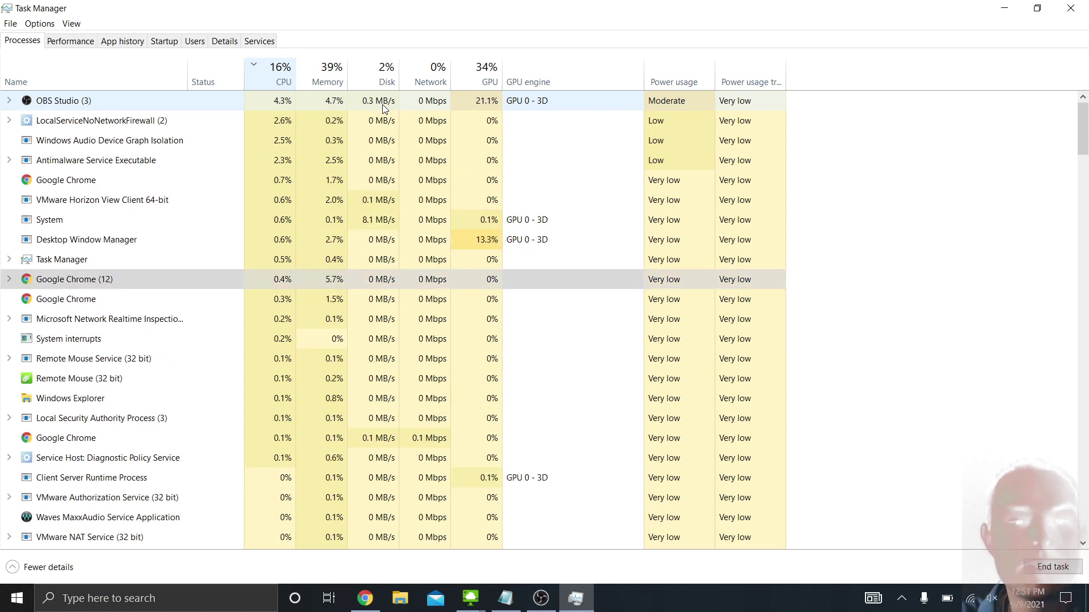
Sort by Disk, then by Network, and select Google Chrome and VMware Horizon Generic Service Host
{"action": "left_click", "coordinate": [385, 67]}
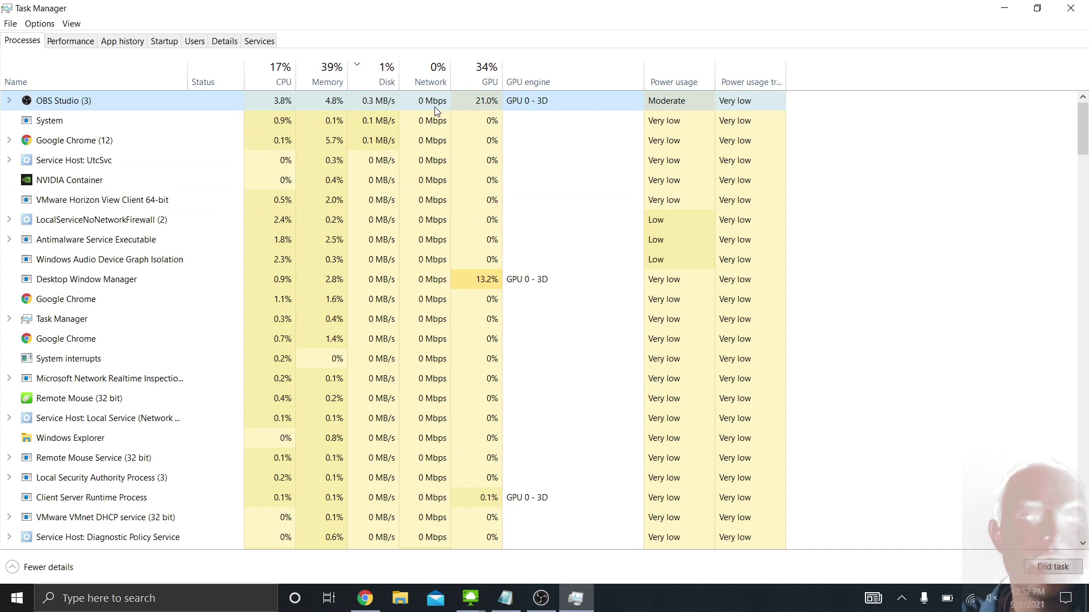
{"action": "left_click", "coordinate": [434, 80]}
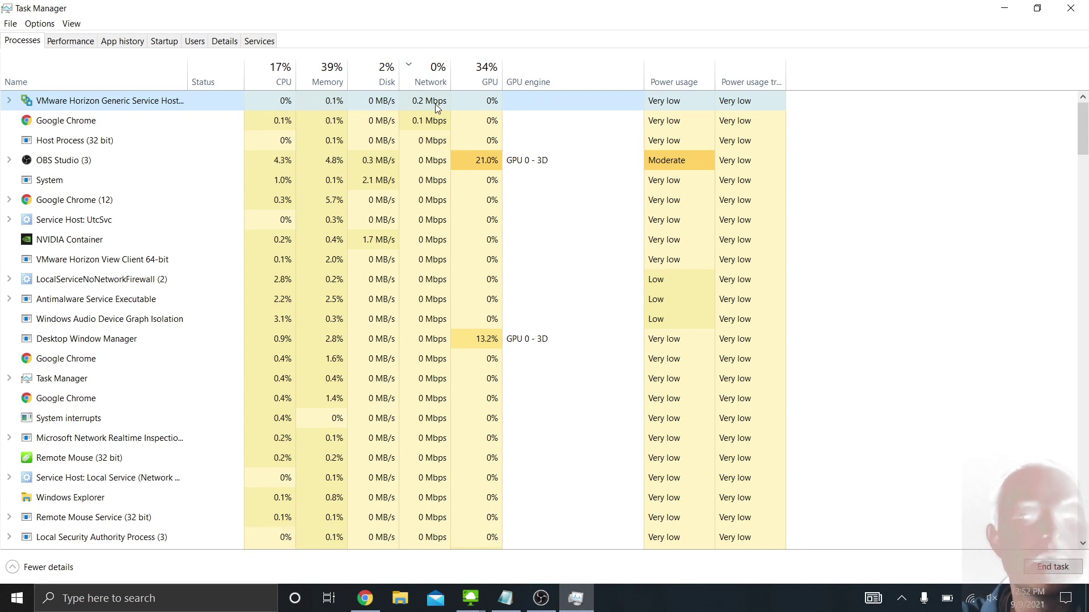
{"action": "left_click", "coordinate": [432, 118]}
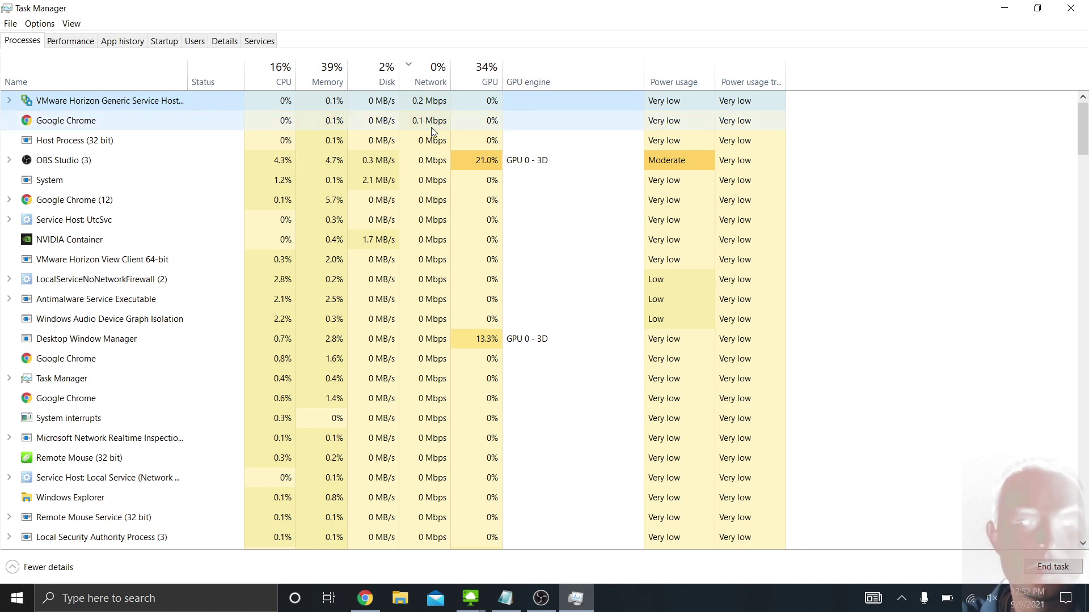
{"action": "left_click", "coordinate": [435, 104]}
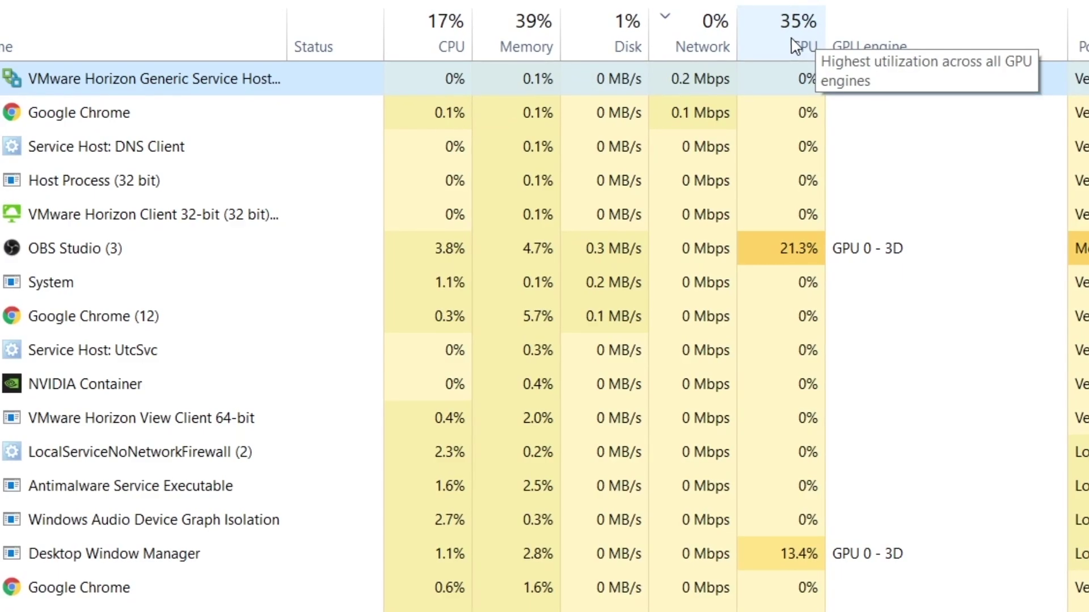
Sort by GPU, highest first, and widen the Power usage trend column to show its title
{"action": "left_click", "coordinate": [796, 47]}
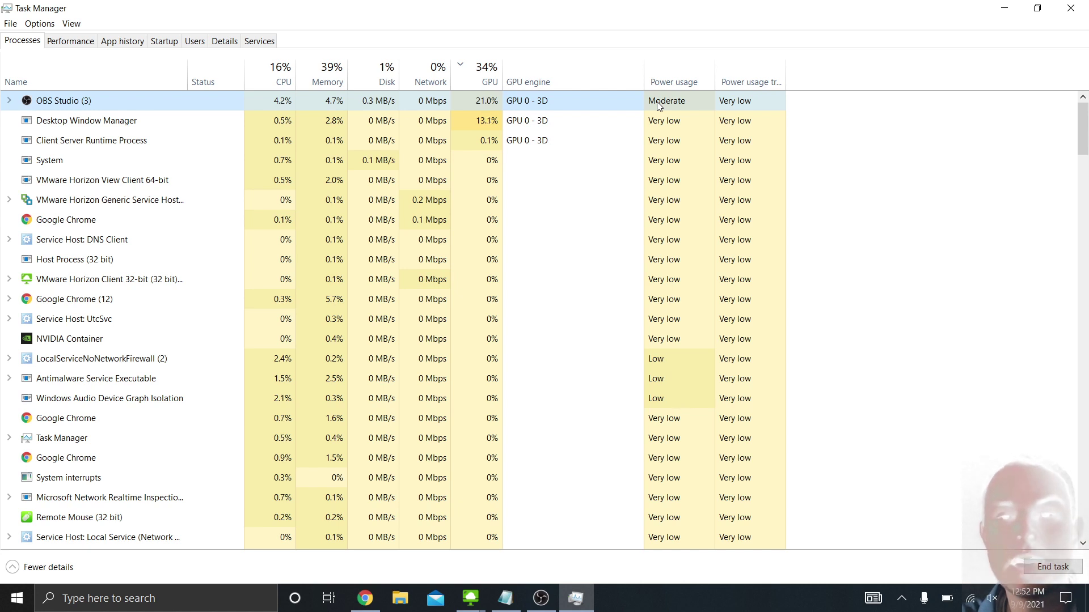
{"action": "left_click_drag", "start_coordinate": [786, 68], "coordinate": [840, 69]}
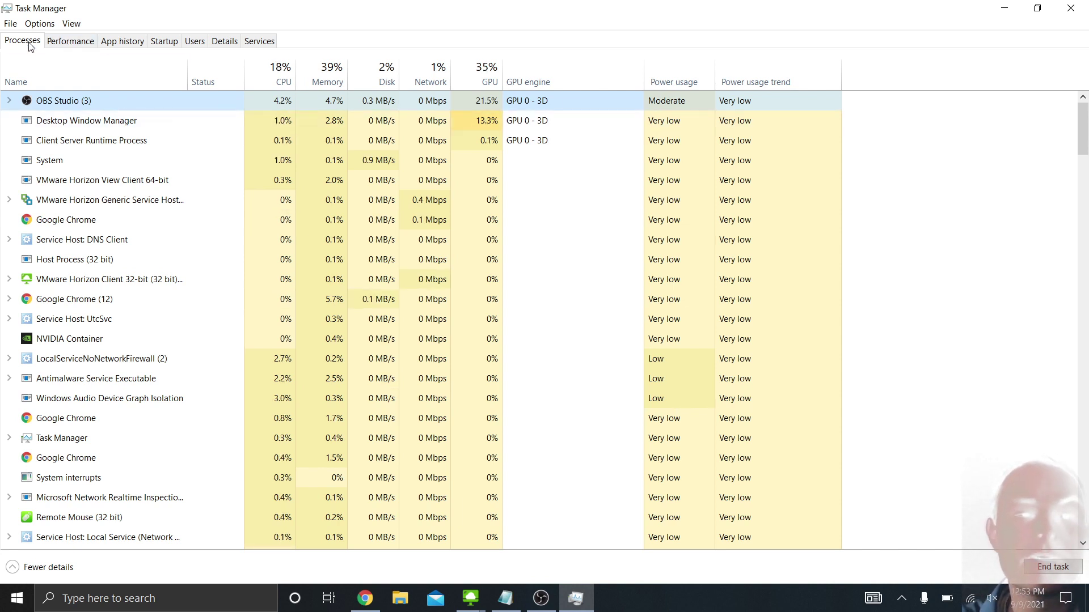
Show the CPU performance graph: i7-6700HQ at 16% utilization, 1.97 GHz, 209 processes
{"action": "left_click", "coordinate": [52, 46]}
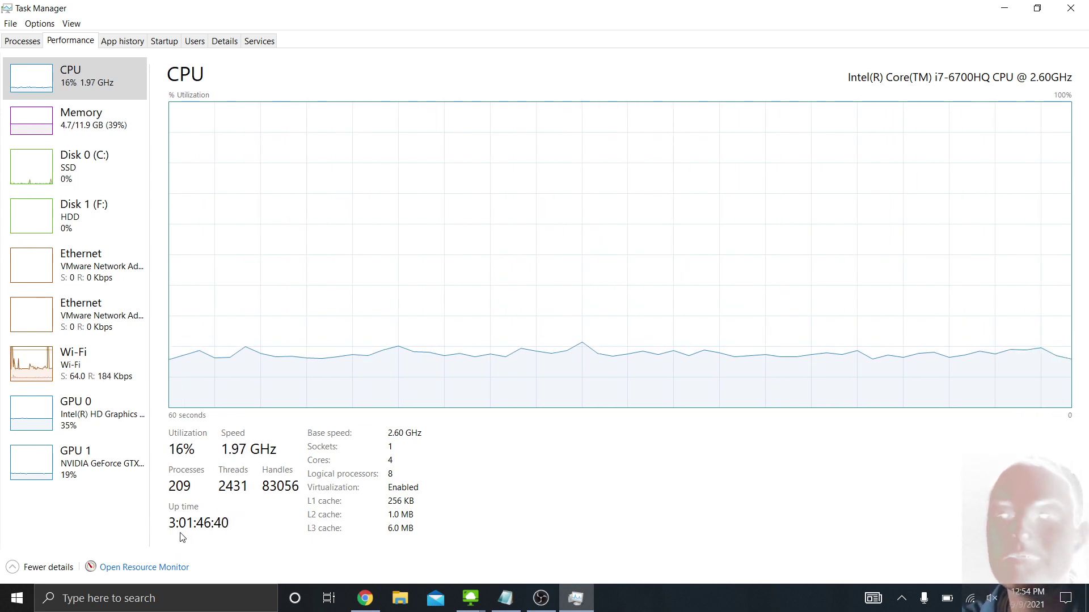
Show the Memory page (4.7 of 11.9 GB in use) and inspect its memory composition bar
{"action": "left_click", "coordinate": [88, 112]}
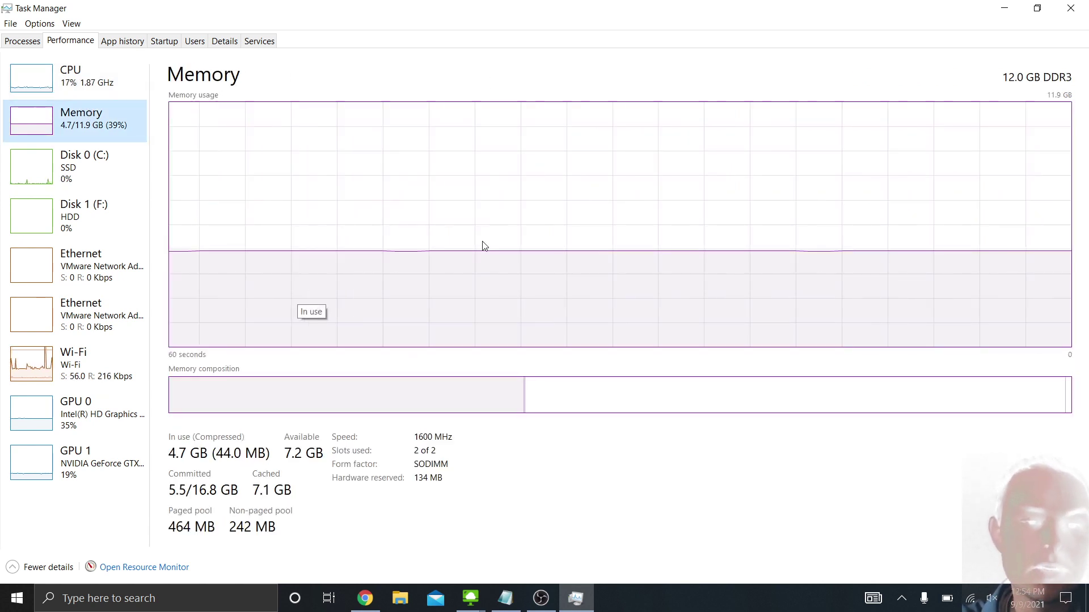
{"action": "mouse_move", "coordinate": [259, 407]}
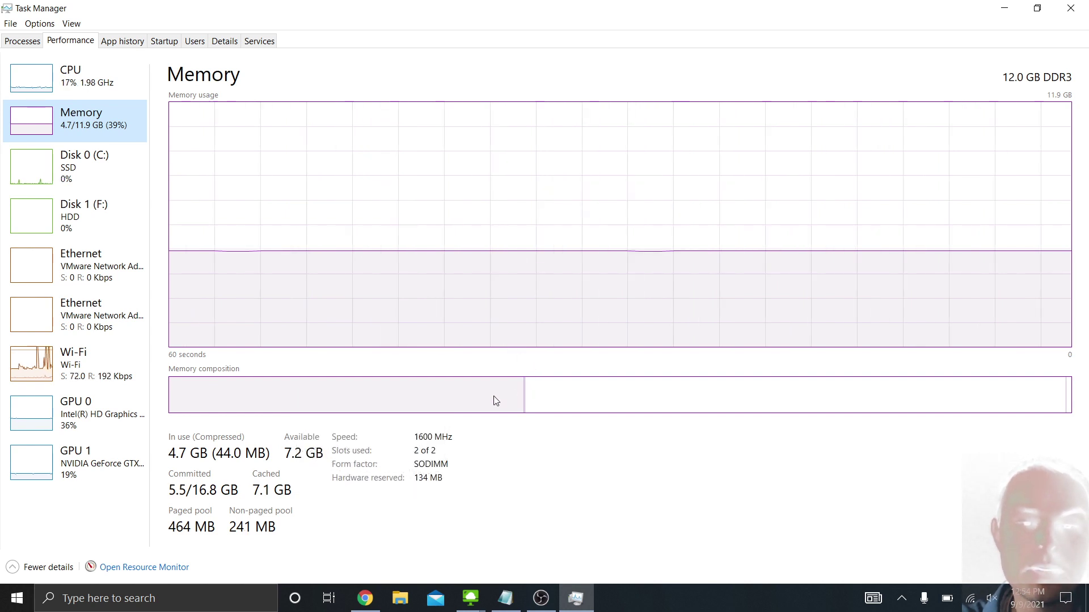
{"action": "mouse_move", "coordinate": [496, 401]}
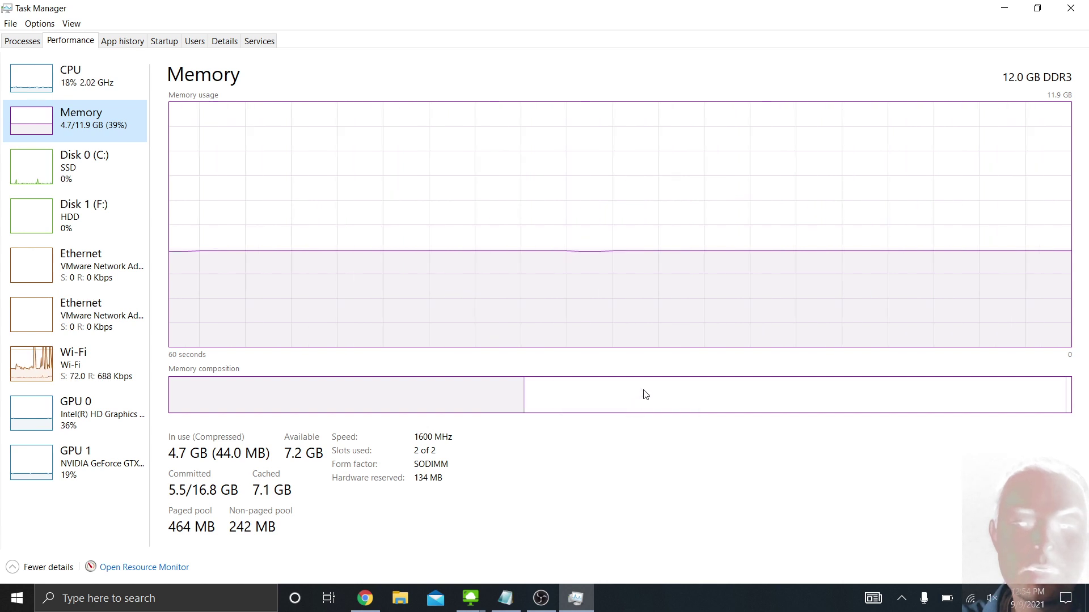
{"action": "mouse_move", "coordinate": [646, 394]}
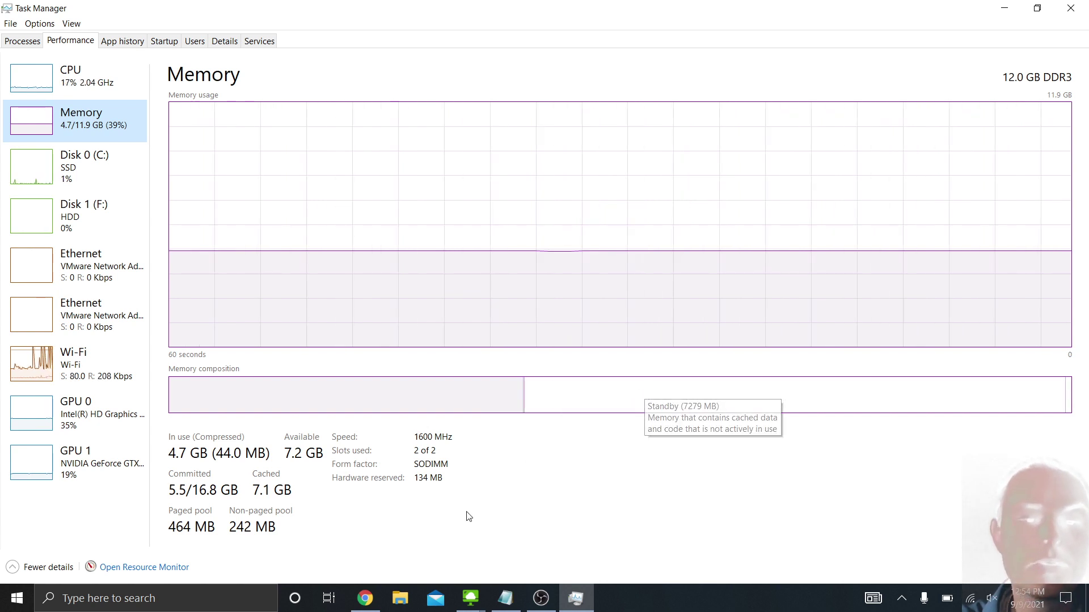
Step through the Disk 0 (C:), Disk 1 (F:), Ethernet and Wi-Fi pages, ending on GPU 0 (Intel HD Graphics 530)
{"action": "left_click", "coordinate": [77, 169]}
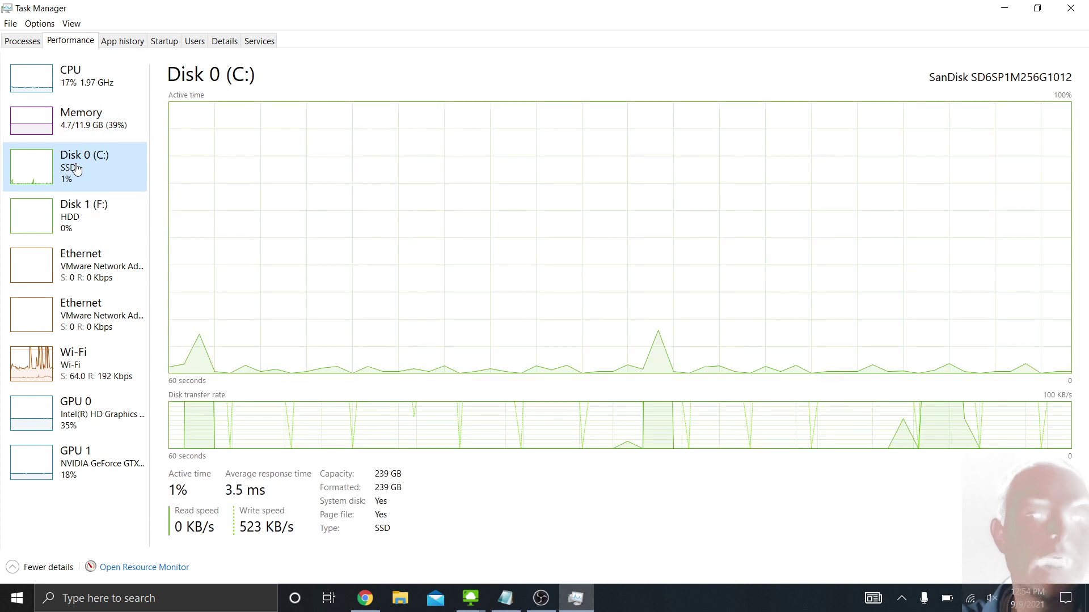
{"action": "mouse_move", "coordinate": [237, 341]}
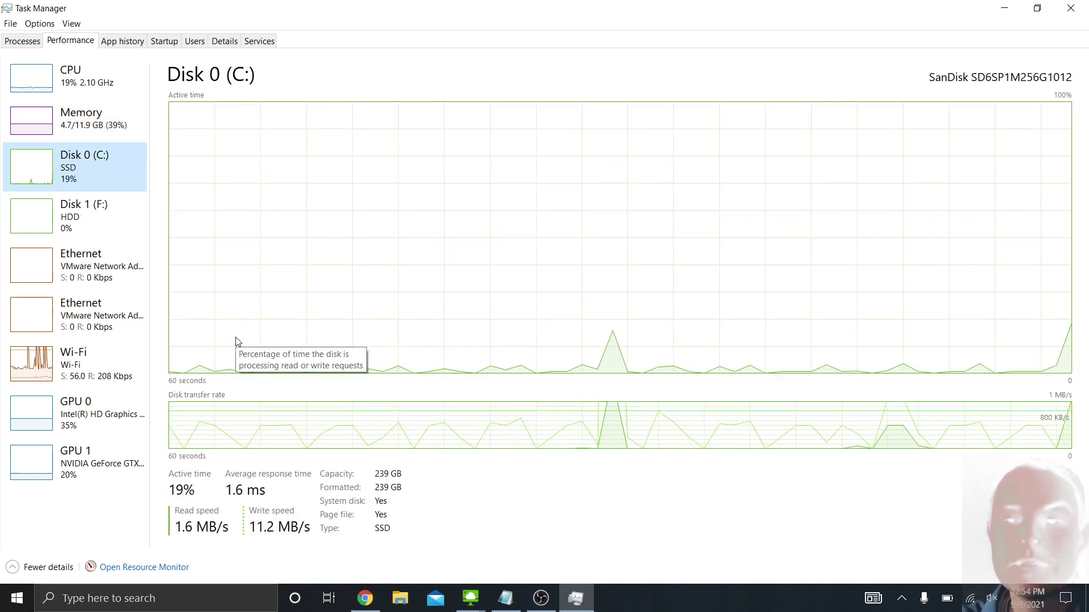
{"action": "left_click", "coordinate": [90, 221]}
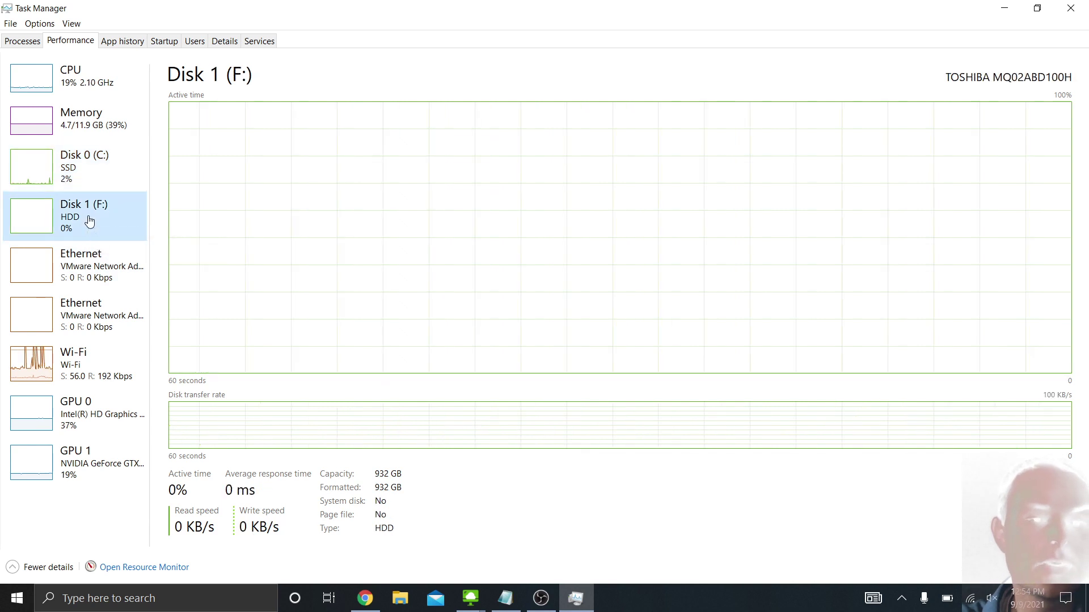
{"action": "left_click", "coordinate": [74, 280]}
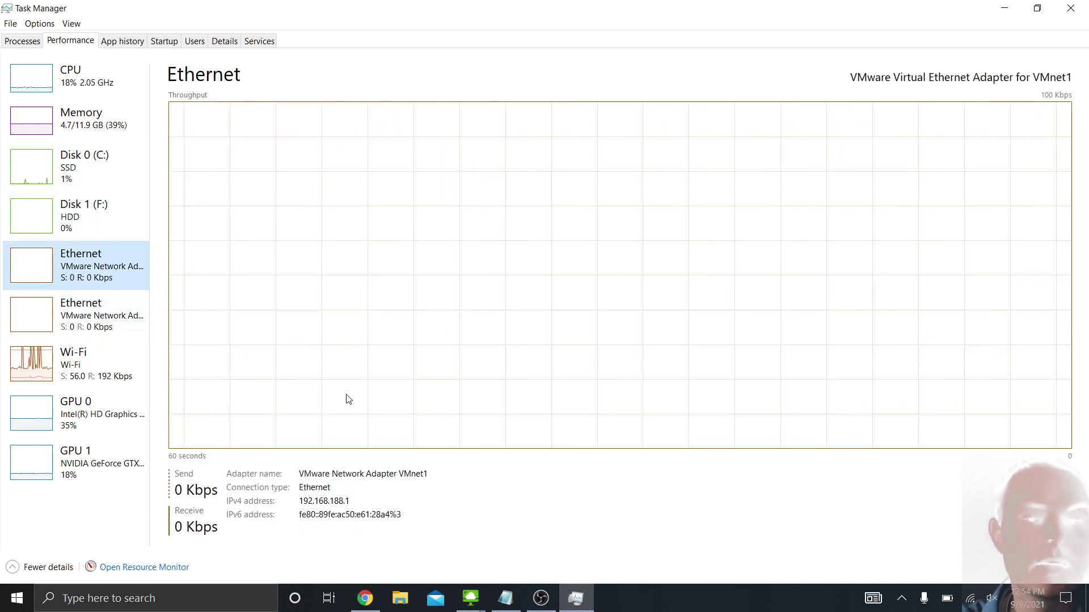
{"action": "left_click", "coordinate": [86, 364]}
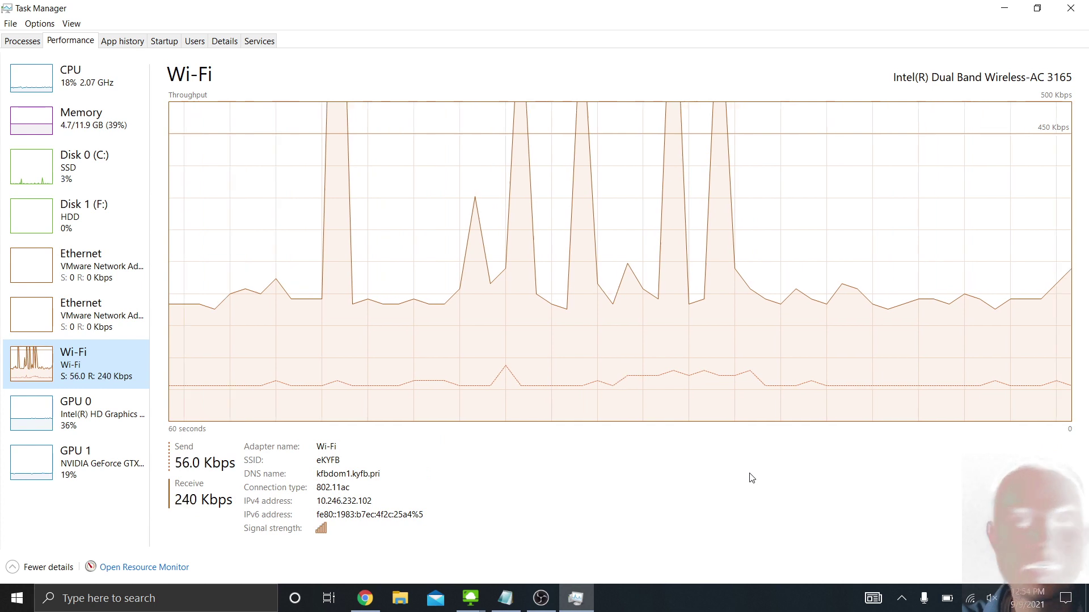
{"action": "left_click", "coordinate": [72, 427]}
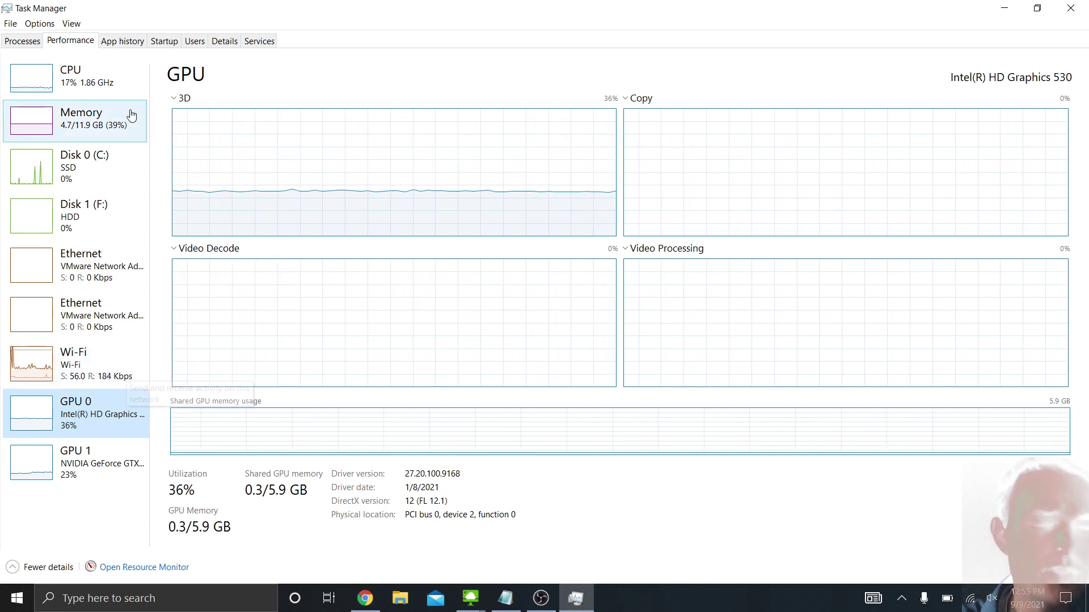
Review App history and 3D Viewer's context actions, then show the Startup apps list
{"action": "left_click", "coordinate": [116, 43]}
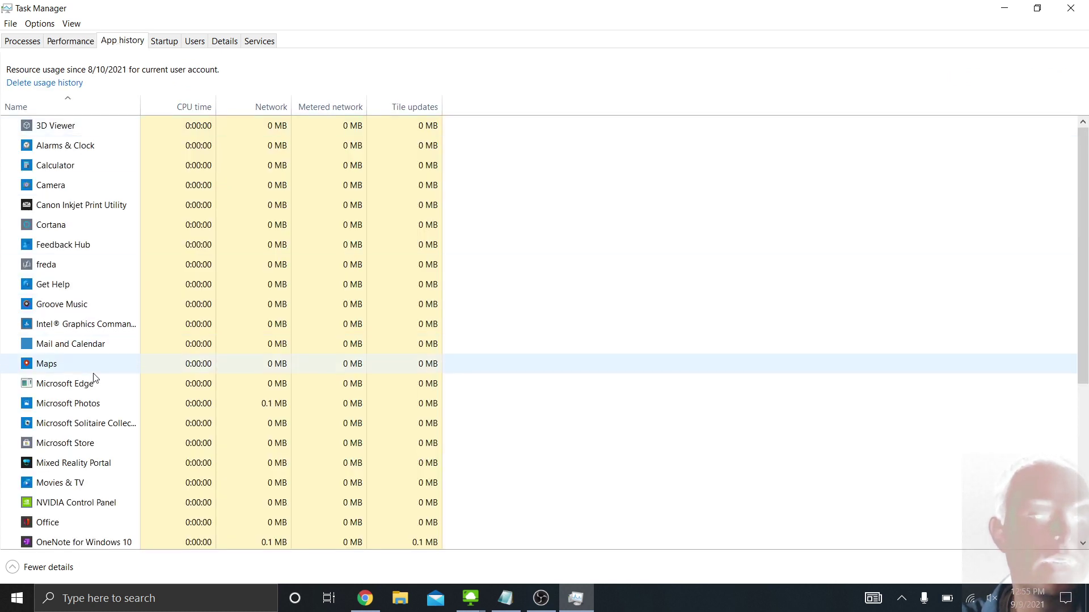
{"action": "right_click", "coordinate": [65, 131]}
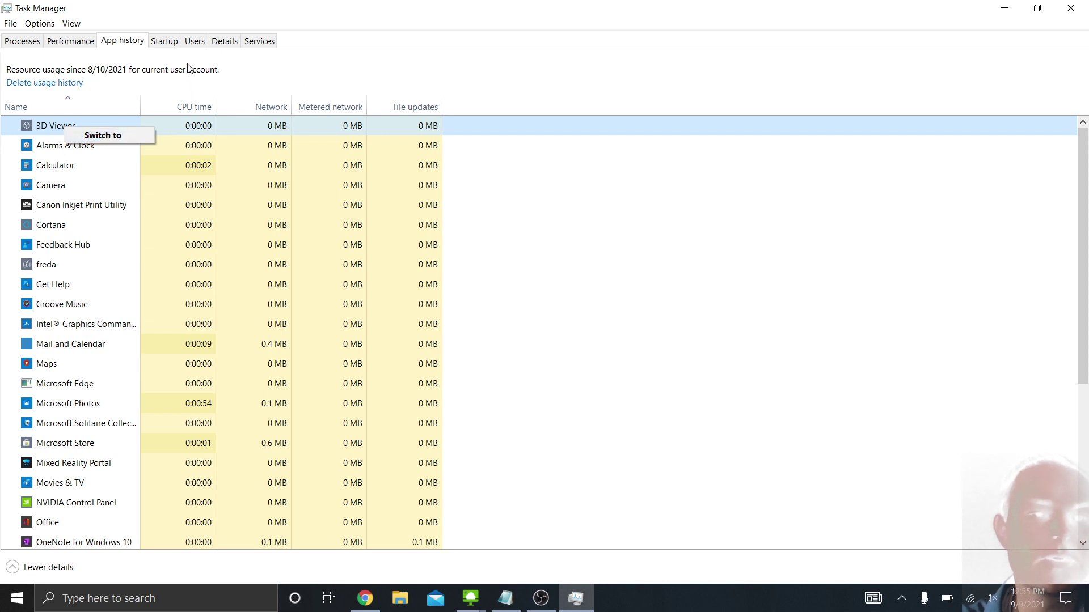
{"action": "left_click", "coordinate": [165, 42]}
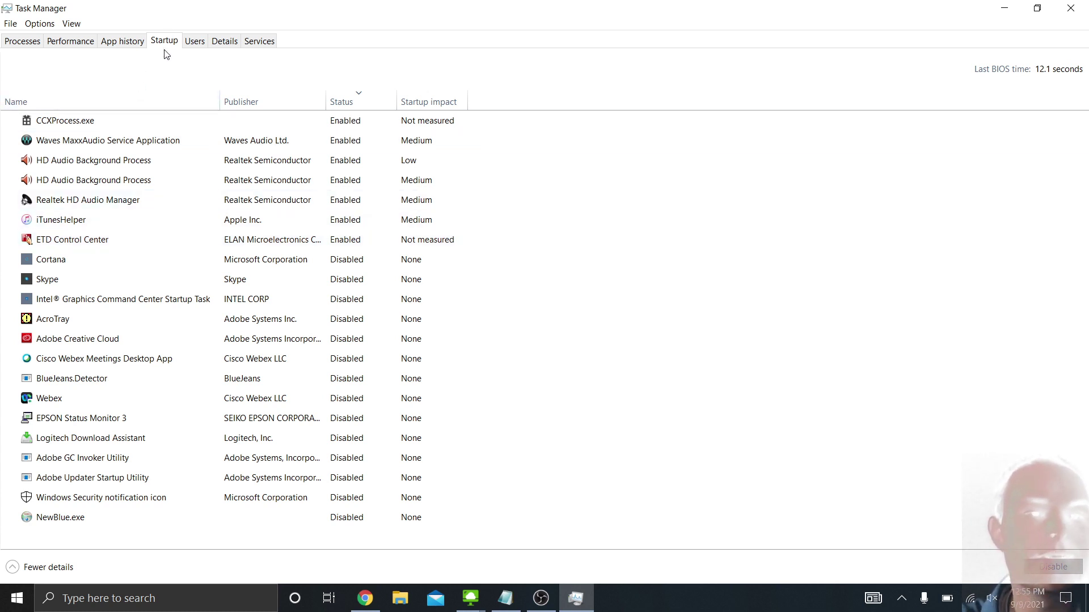
Check iTunesHelper.exe's Properties, then open its C:\Program Files\iTunes folder in File Explorer
{"action": "left_click", "coordinate": [134, 217]}
{"action": "right_click", "coordinate": [132, 214]}
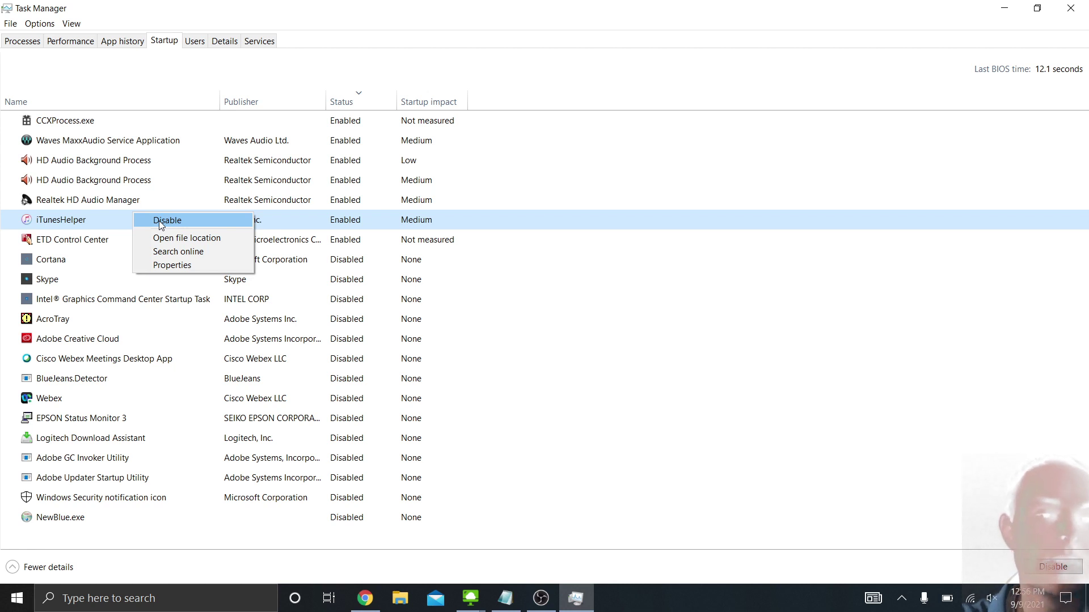
{"action": "left_click", "coordinate": [155, 266]}
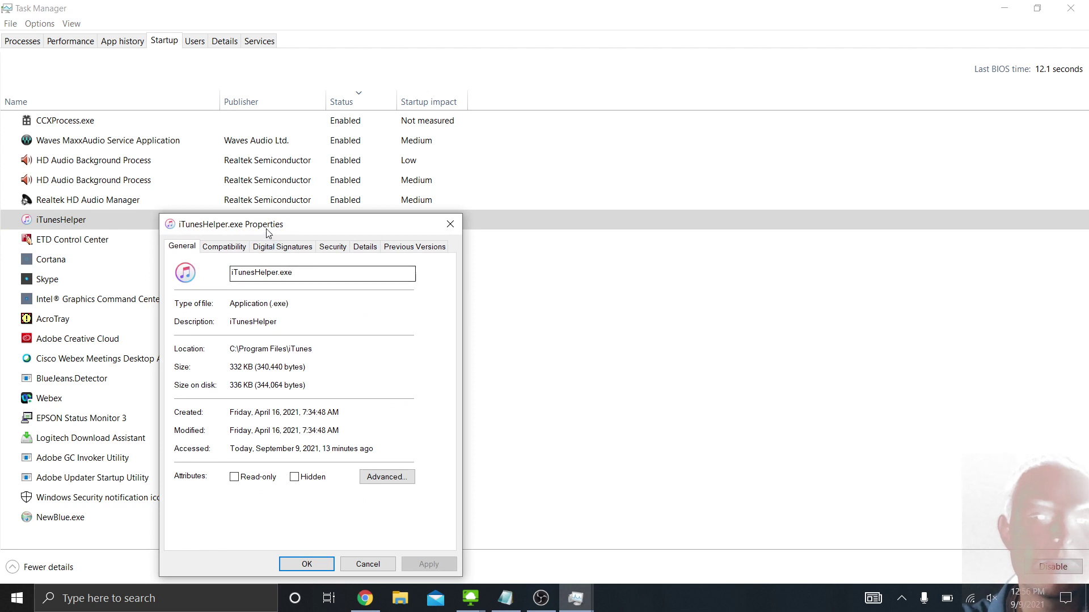
{"action": "left_click", "coordinate": [450, 224]}
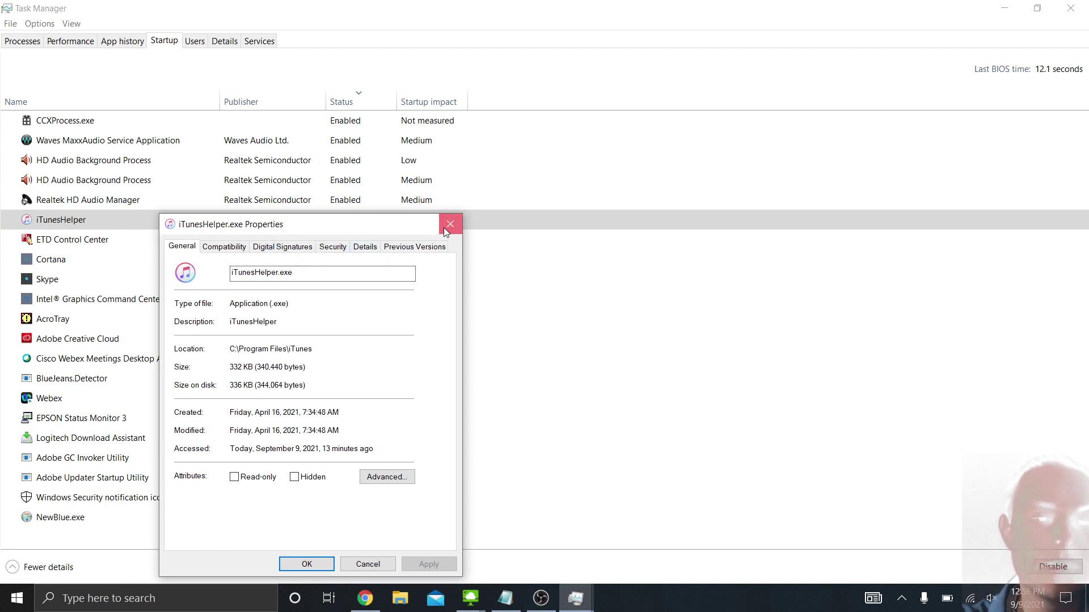
{"action": "right_click", "coordinate": [54, 222]}
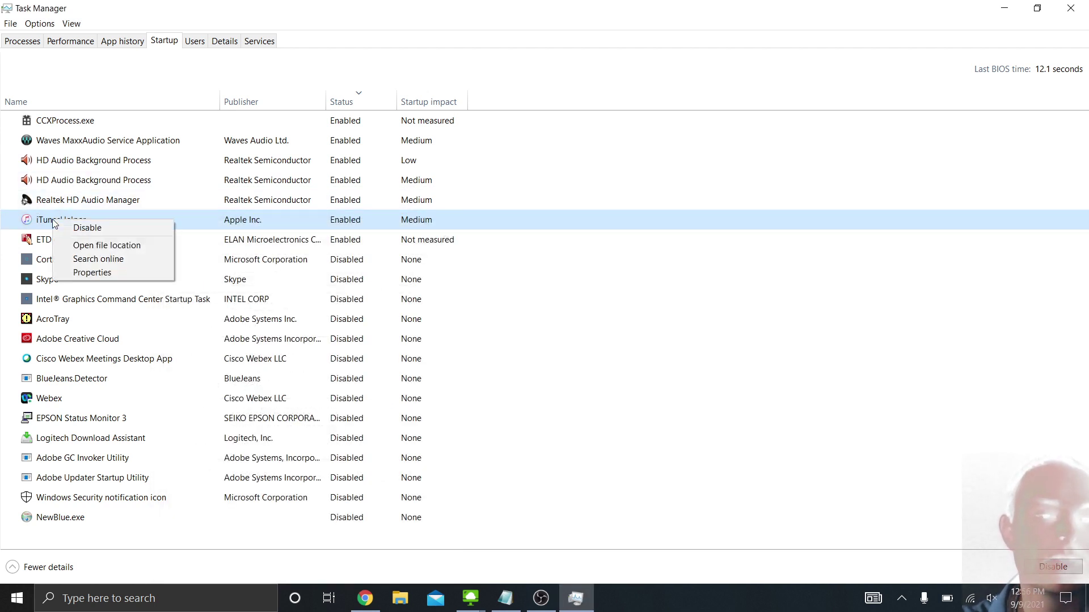
{"action": "left_click", "coordinate": [75, 248]}
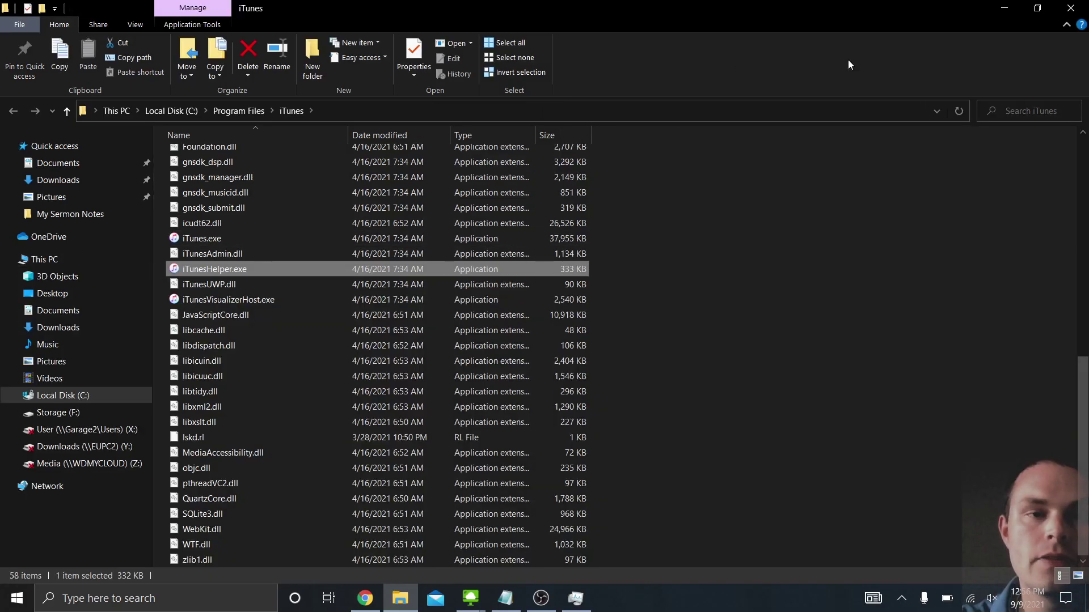
Close the iTunes folder, view Users, then narrow the Status column on the Details tab
{"action": "left_click", "coordinate": [1071, 10]}
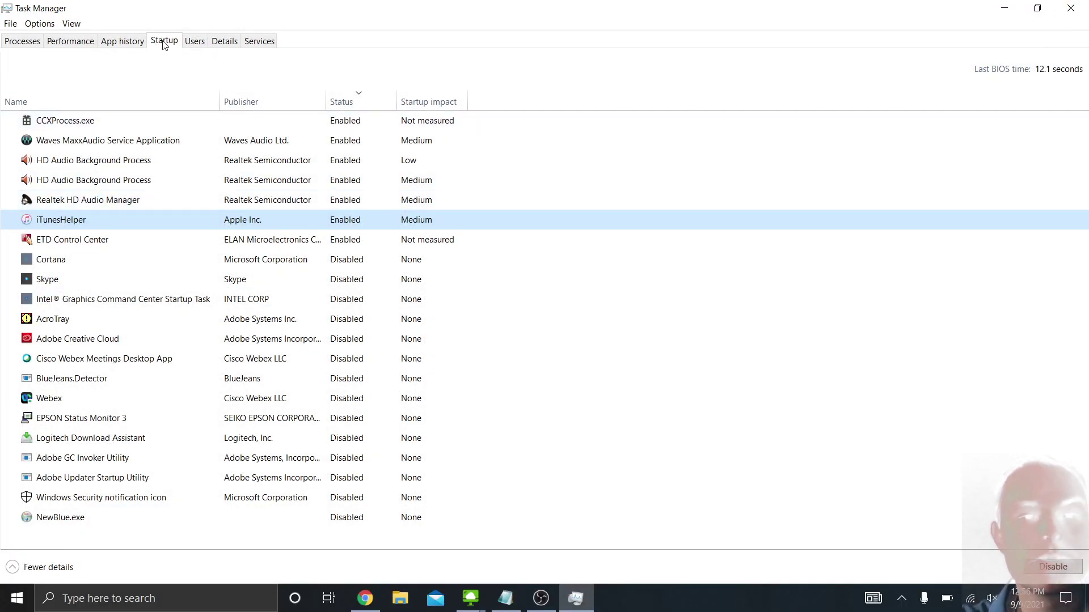
{"action": "left_click", "coordinate": [196, 42]}
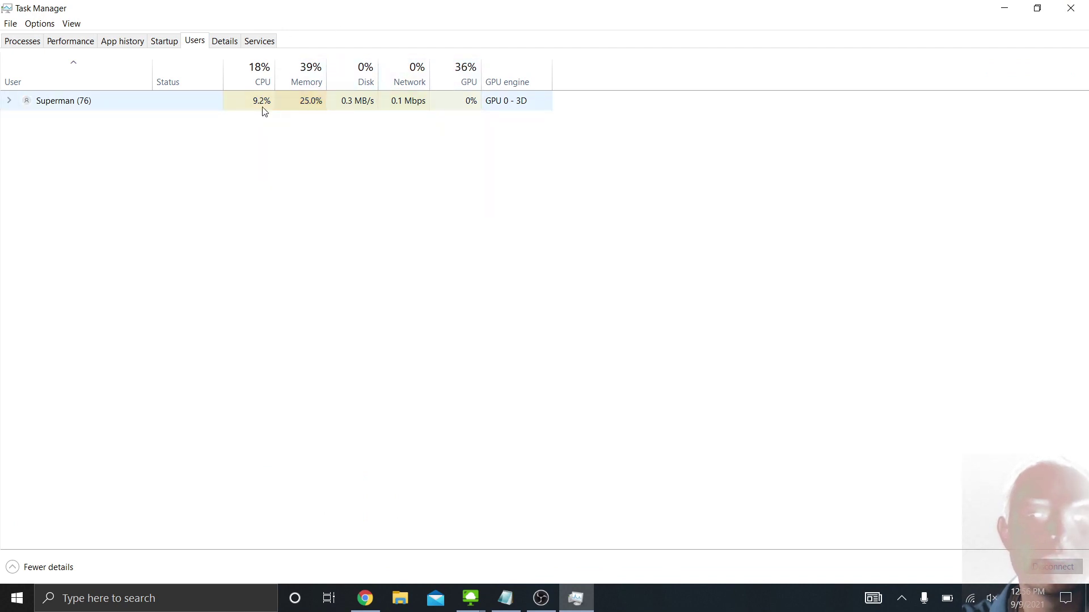
{"action": "left_click", "coordinate": [225, 41]}
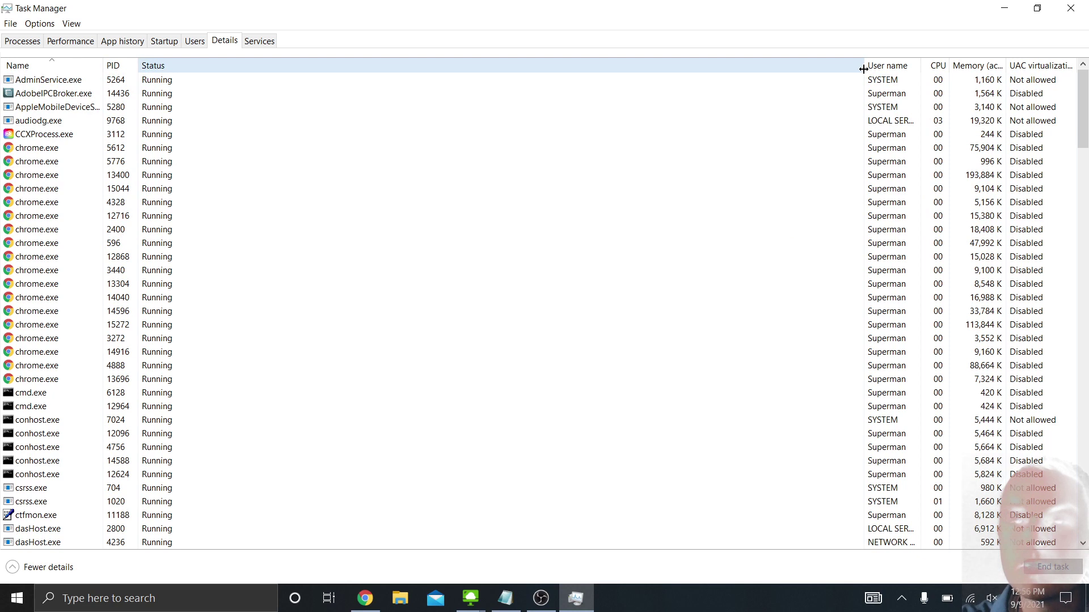
{"action": "left_click_drag", "start_coordinate": [858, 66], "coordinate": [591, 106]}
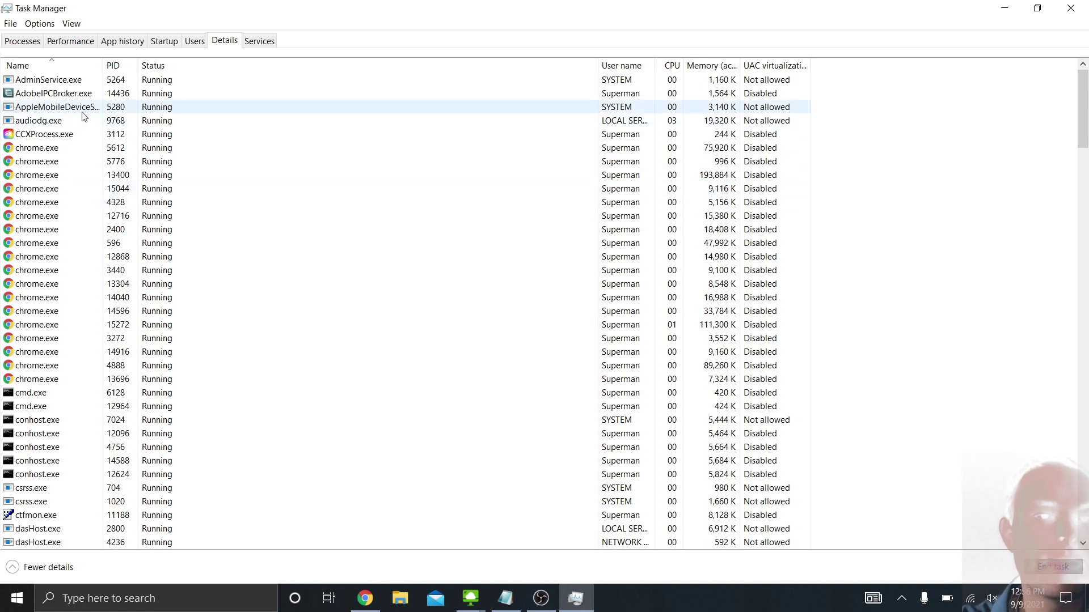
Jump from a chrome.exe process to its linked service(s) on the Services tab
{"action": "right_click", "coordinate": [44, 159]}
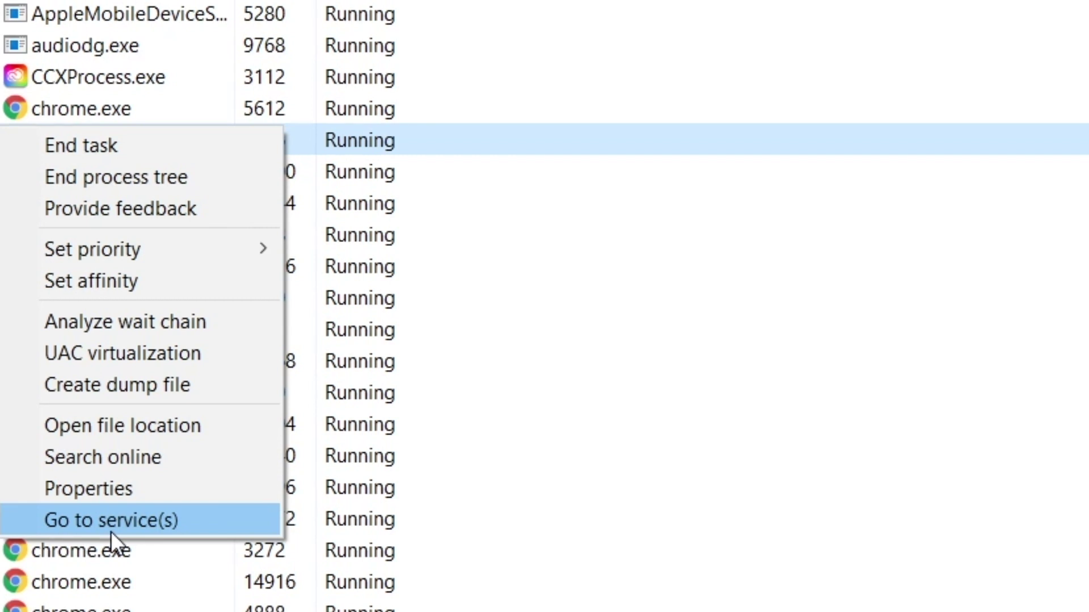
{"action": "left_click", "coordinate": [110, 521]}
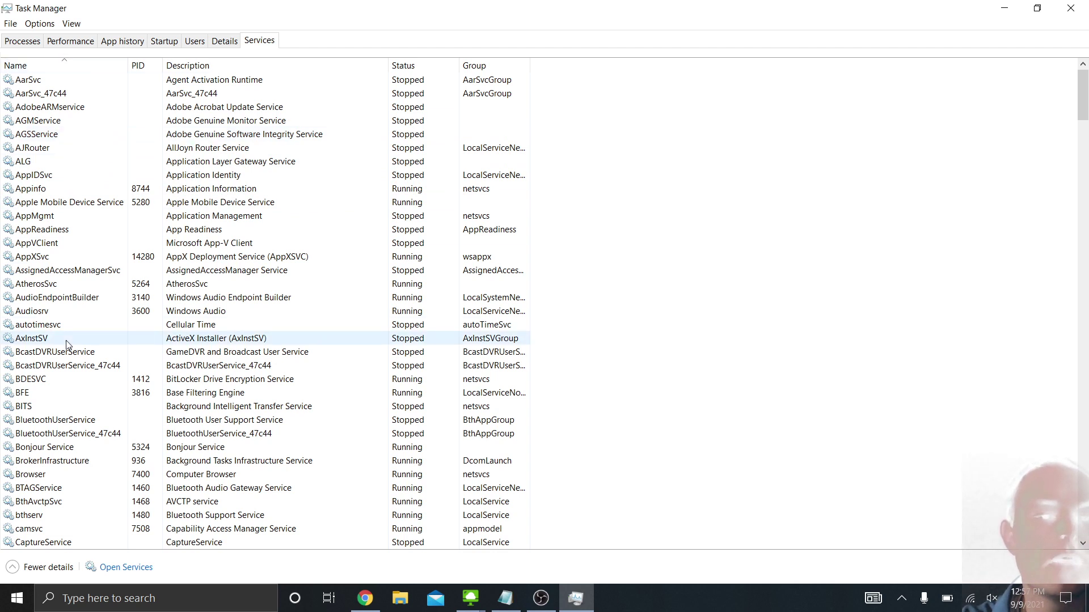
{"action": "right_click", "coordinate": [67, 236]}
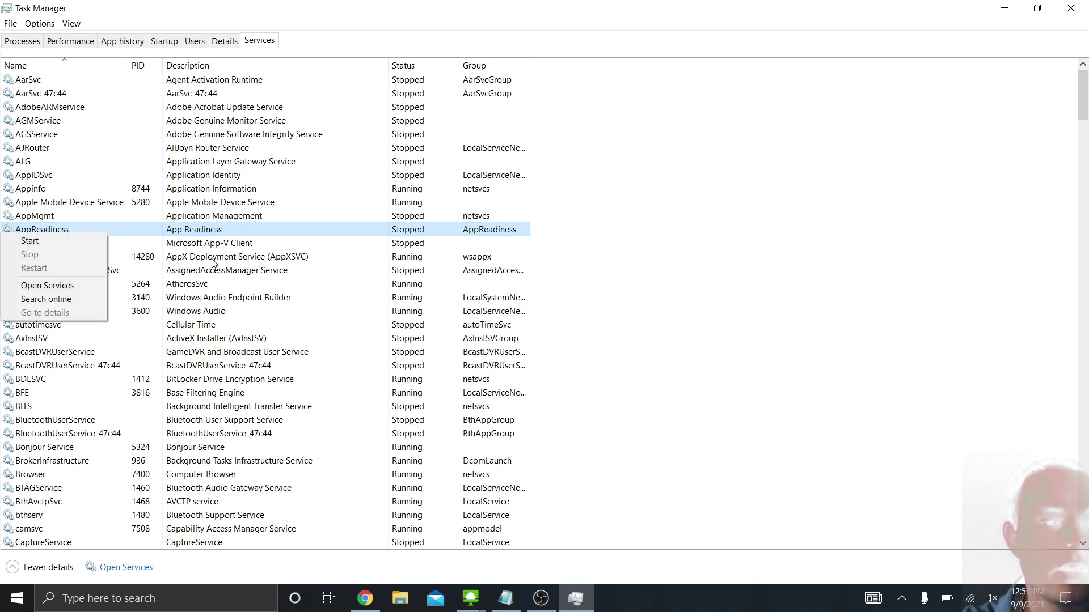
{"action": "left_click", "coordinate": [246, 268]}
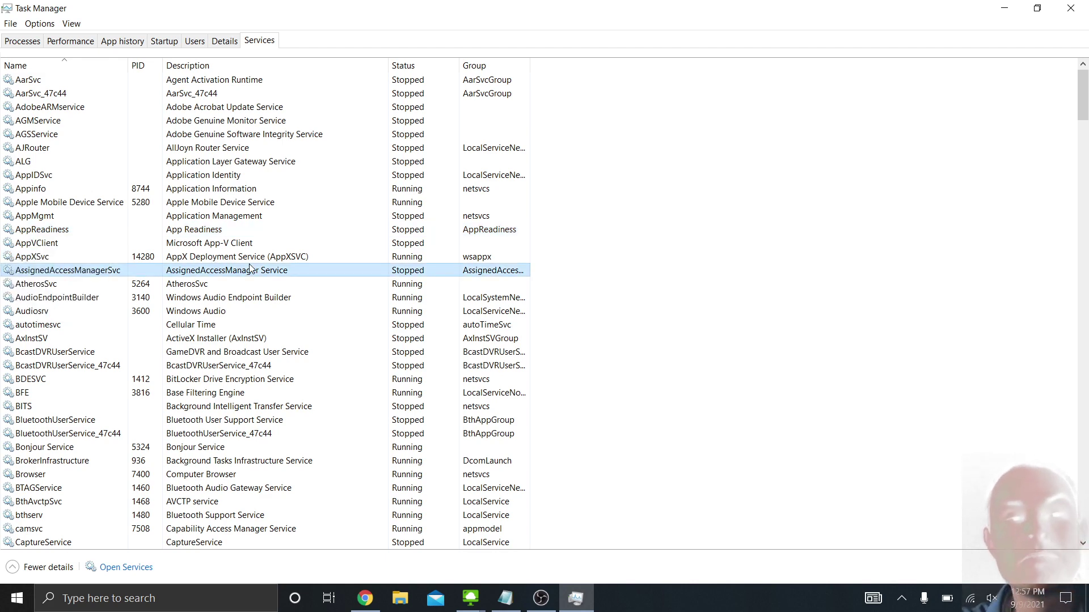
{"action": "scroll", "coordinate": [108, 492], "scroll_direction": "down", "scroll_amount": 20}
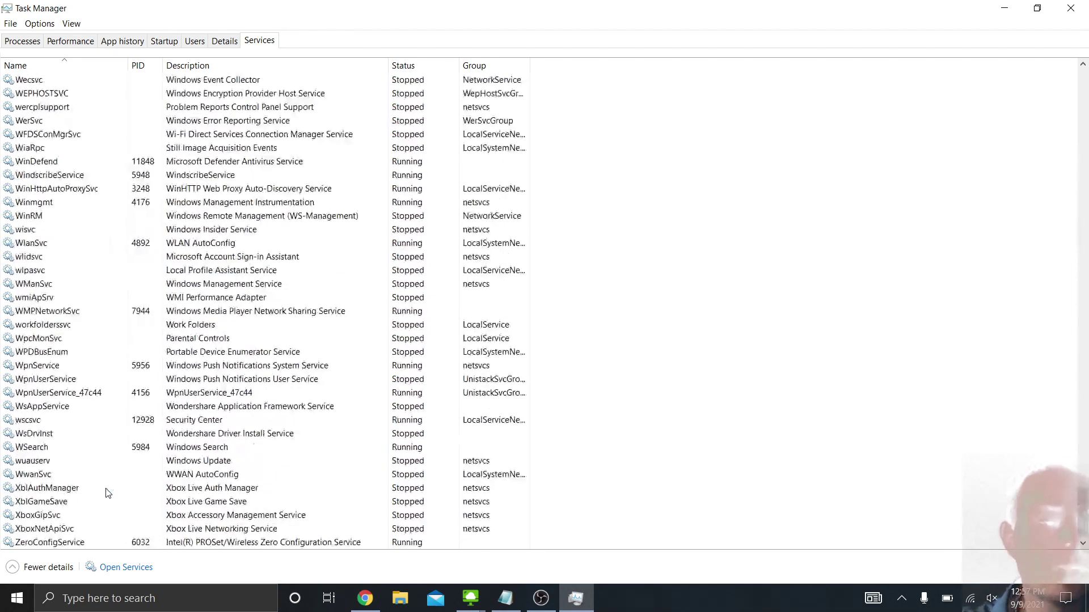
{"action": "left_click", "coordinate": [32, 462]}
{"action": "right_click", "coordinate": [32, 463]}
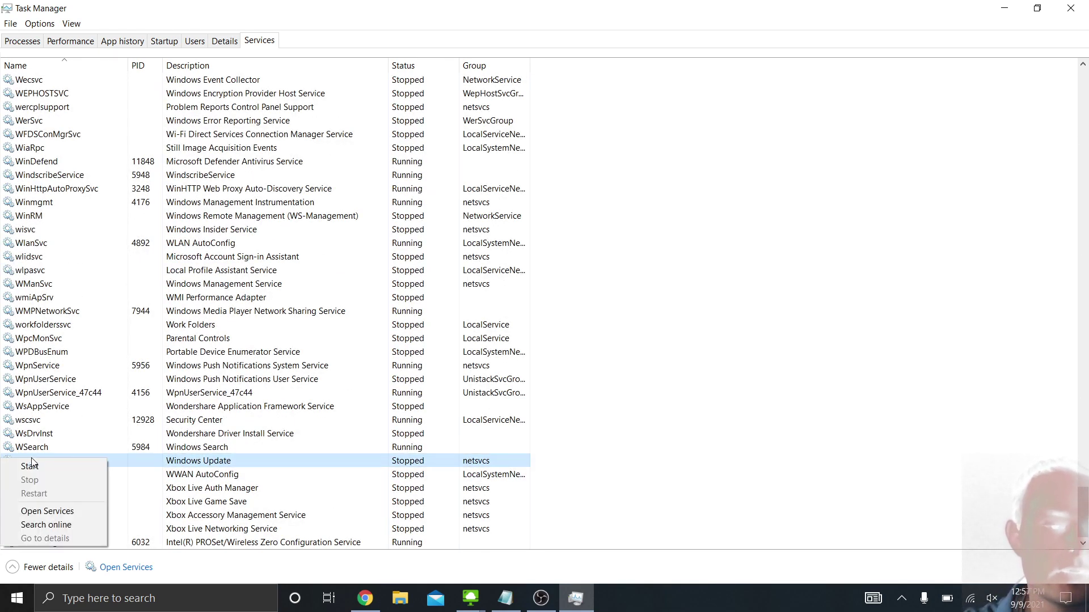
{"action": "scroll", "coordinate": [289, 384], "scroll_direction": "up", "scroll_amount": 17}
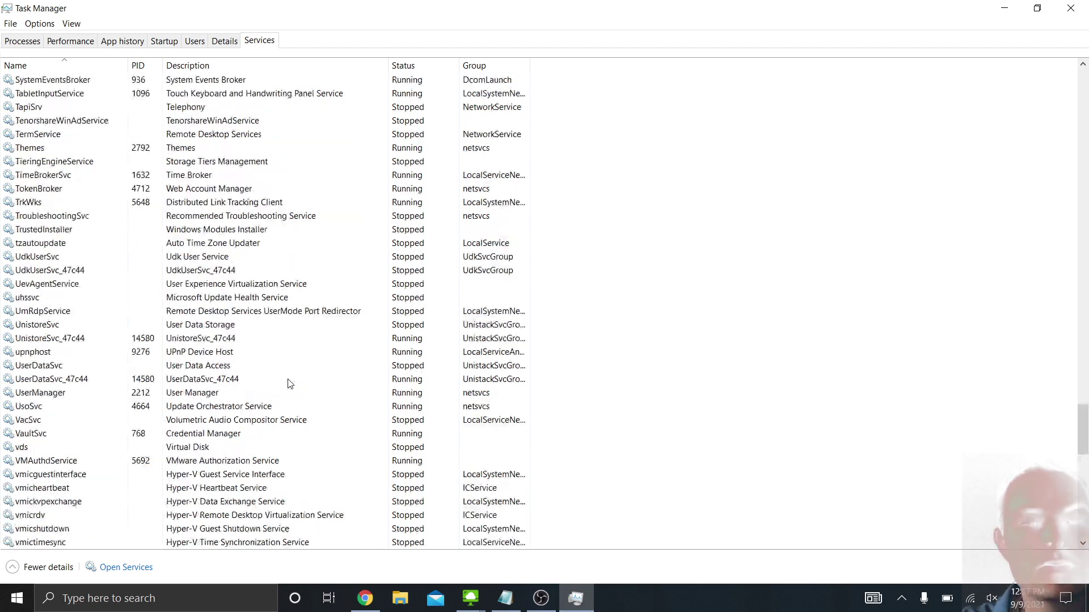
{"action": "scroll", "coordinate": [289, 384], "scroll_direction": "up", "scroll_amount": 20}
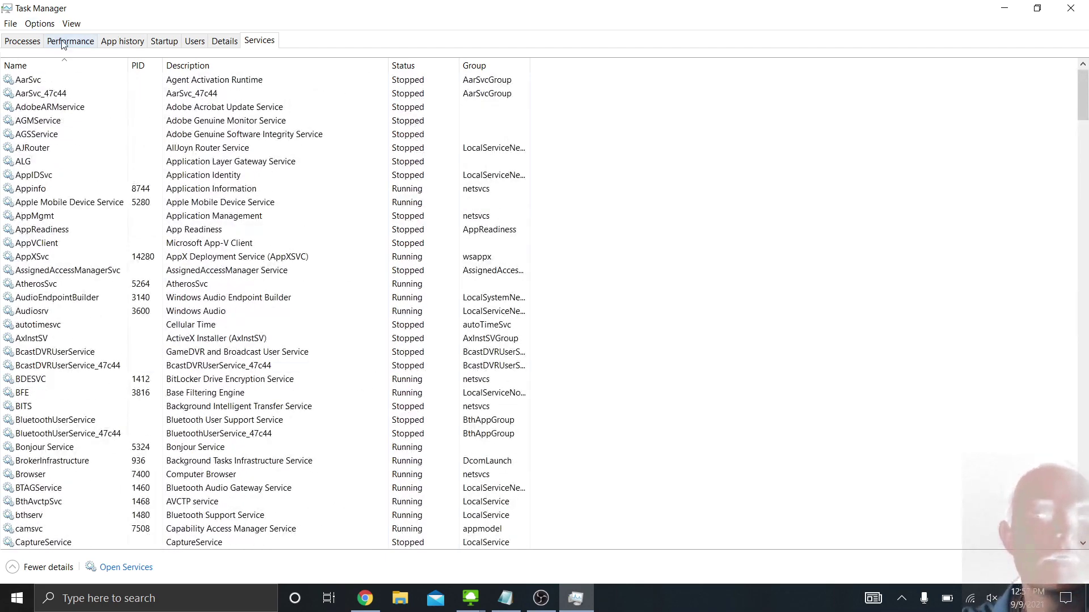
{"action": "left_click", "coordinate": [11, 25]}
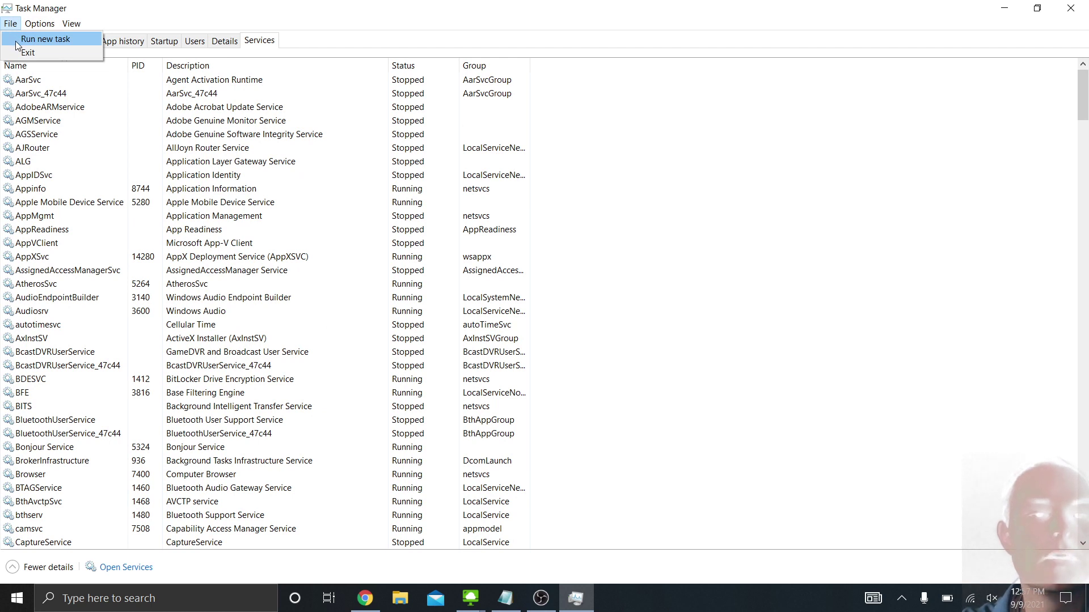
{"action": "mouse_move", "coordinate": [41, 25]}
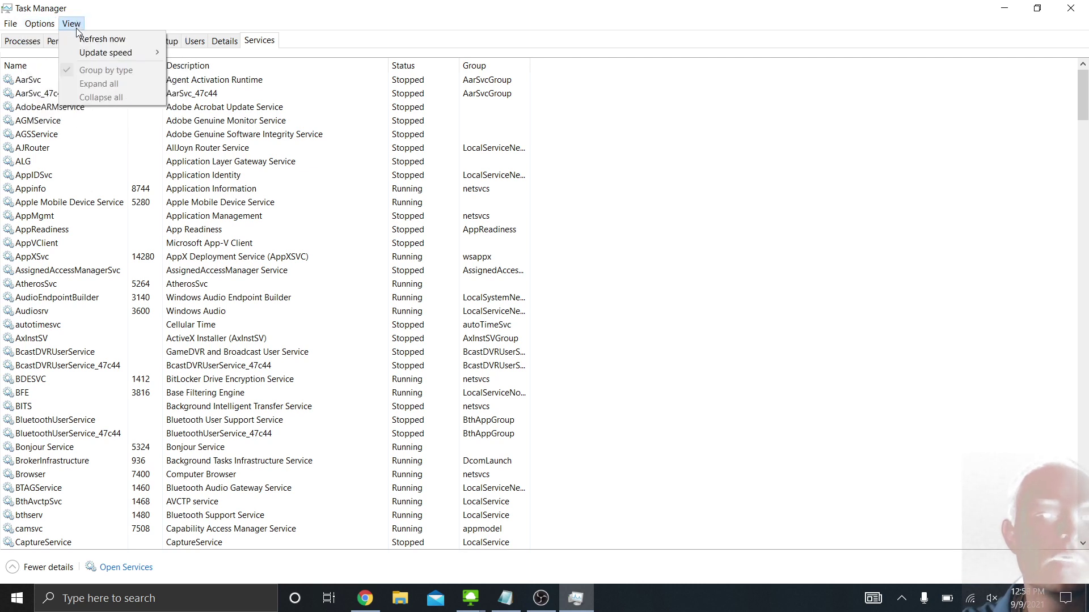
{"action": "mouse_move", "coordinate": [77, 56]}
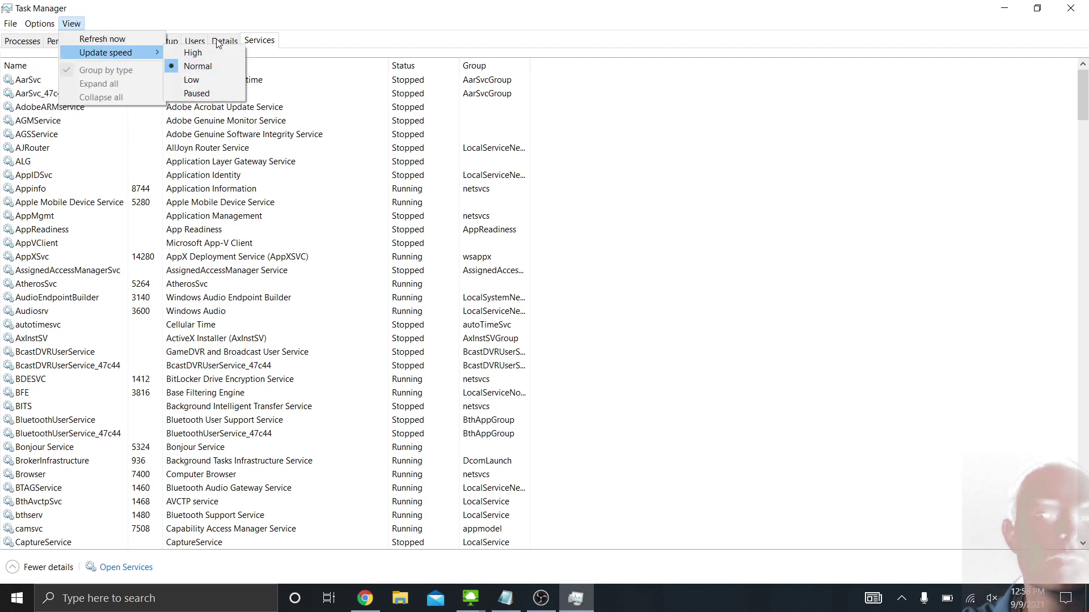
{"action": "left_click", "coordinate": [230, 23]}
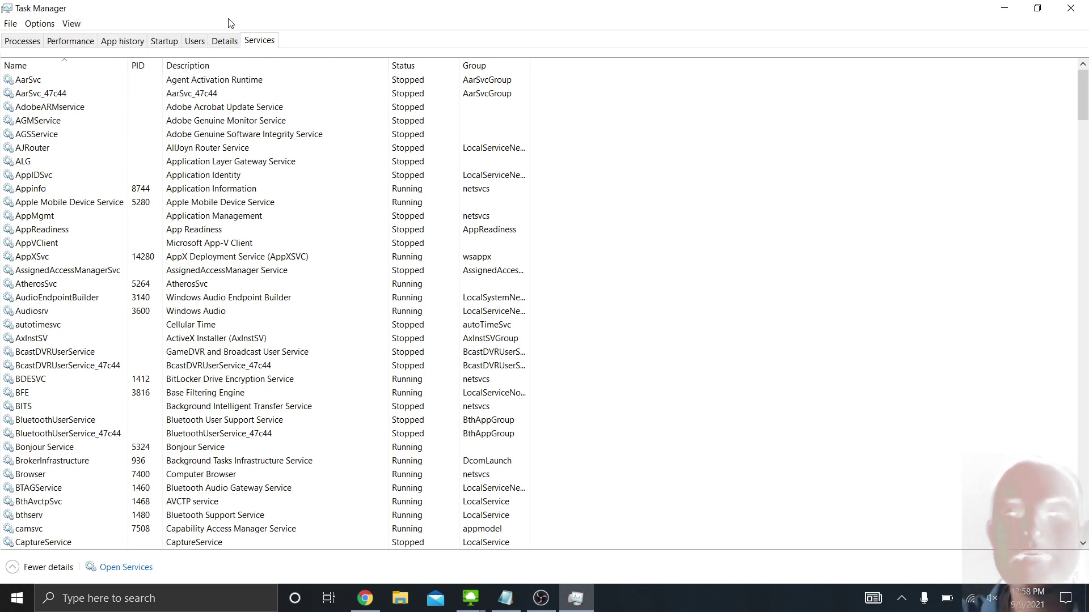
Return to the Processes tab, then close Task Manager to the desktop
{"action": "left_click", "coordinate": [37, 43]}
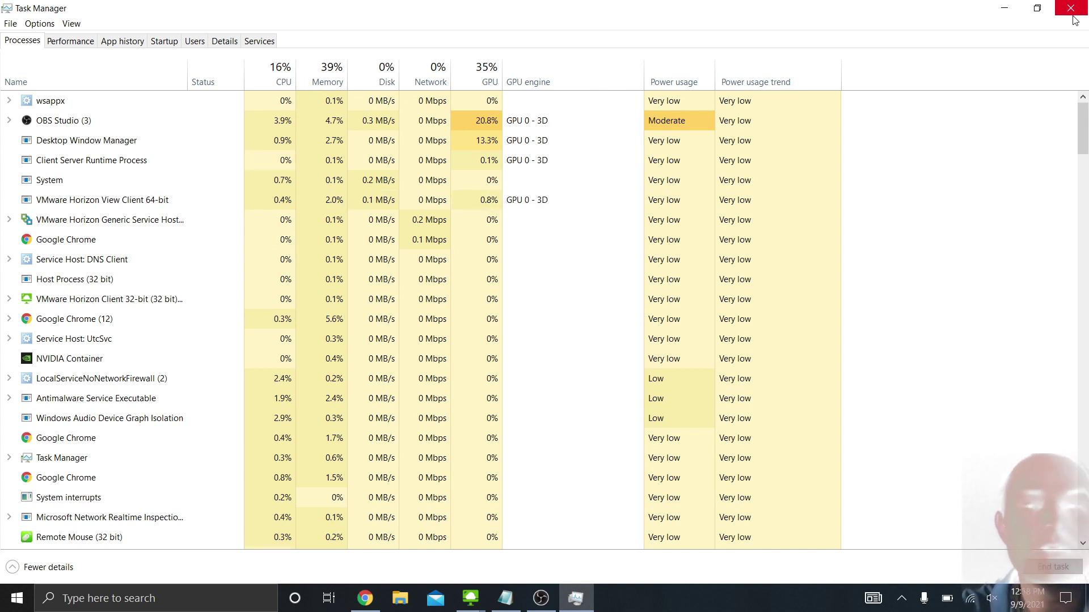
{"action": "left_click", "coordinate": [1073, 17]}
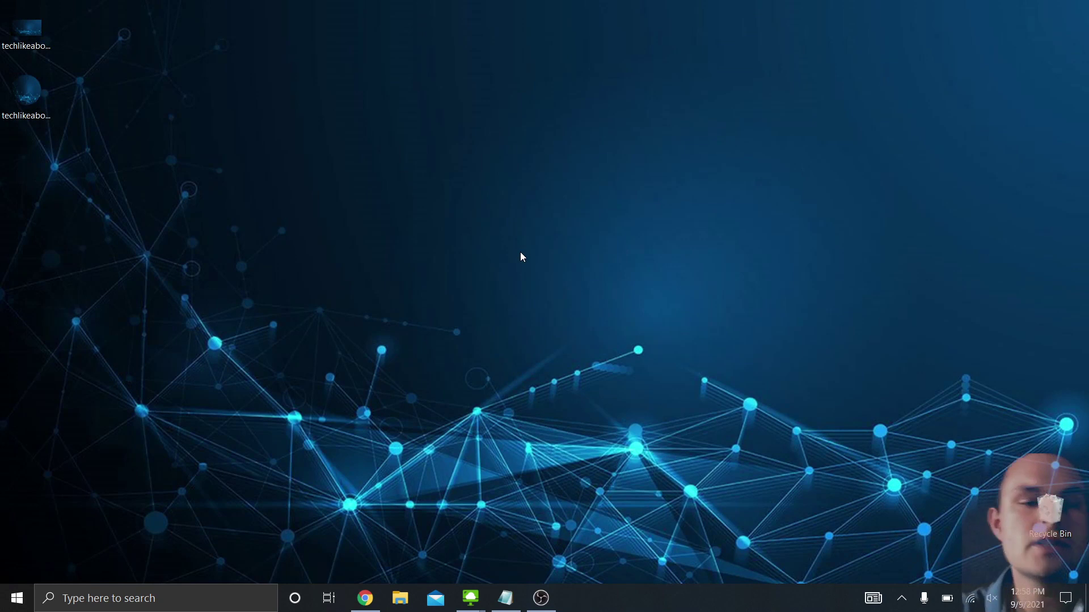